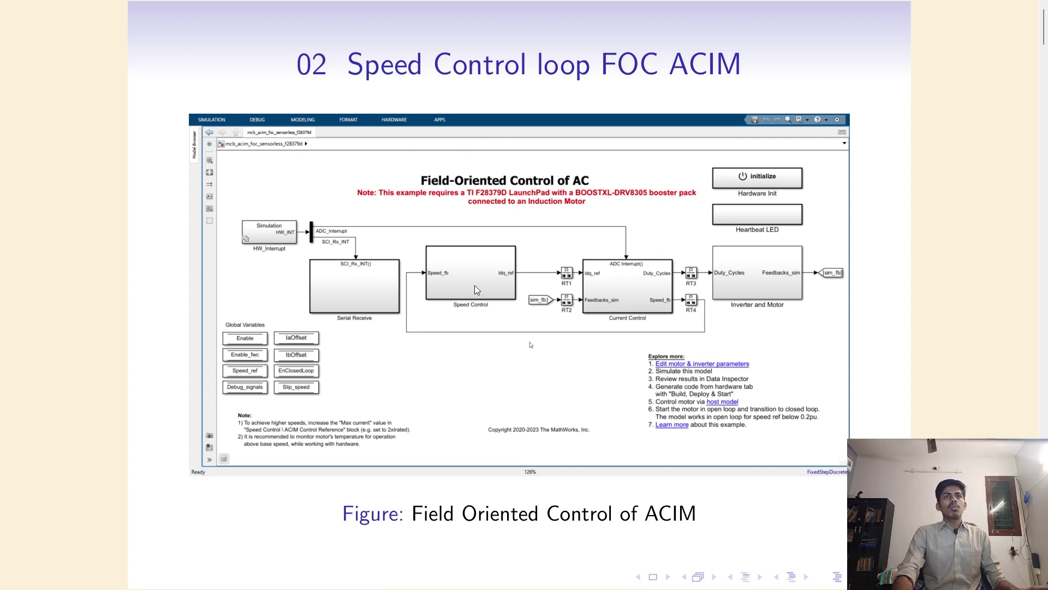
# View the slides on the FOC ACIM speed control loop and advance to the discrete PID controller with anti-windup slide.
pyautogui.press('ctrl')
pyautogui.press('ctrl')
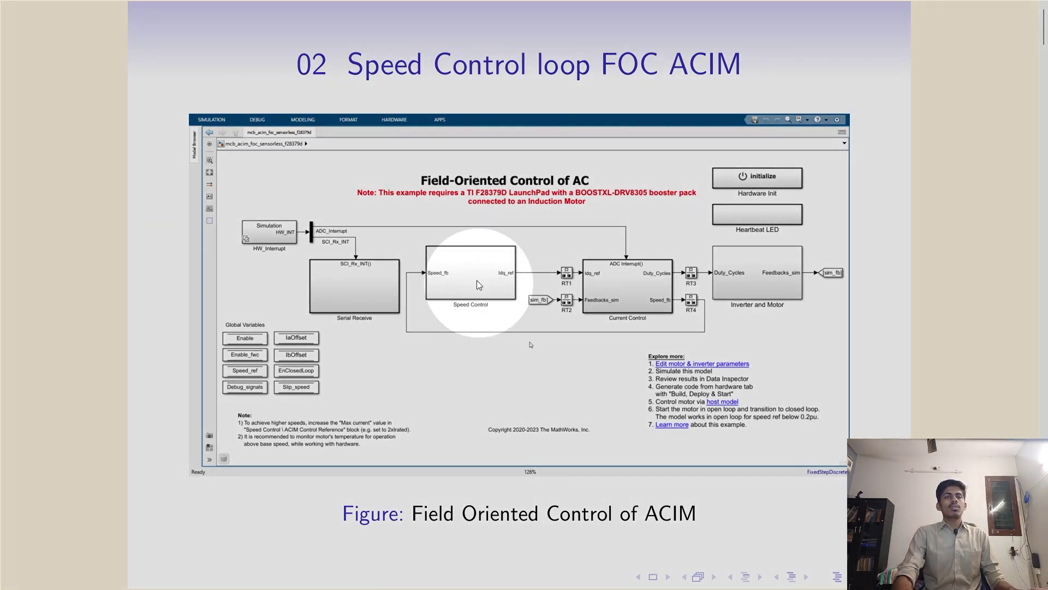
pyautogui.press('Right')
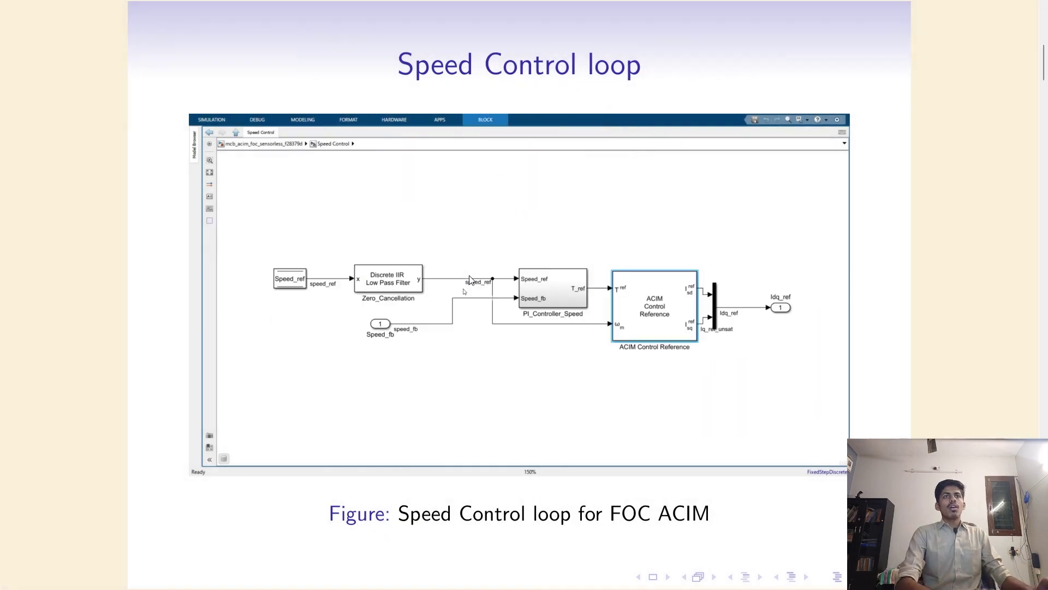
pyautogui.press('Left')
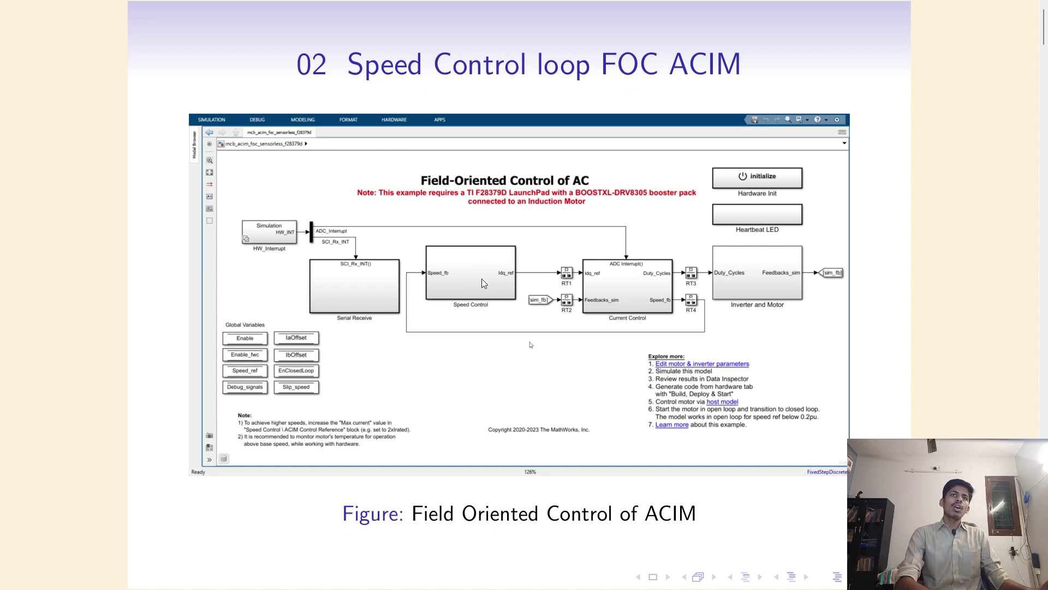
pyautogui.press('Right')
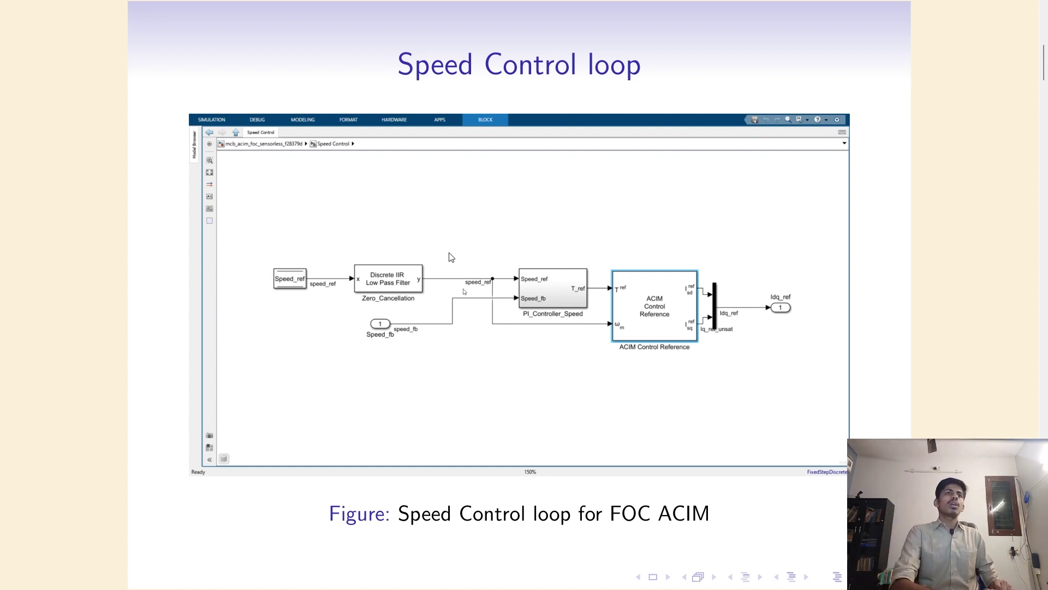
pyautogui.press('pagedown')
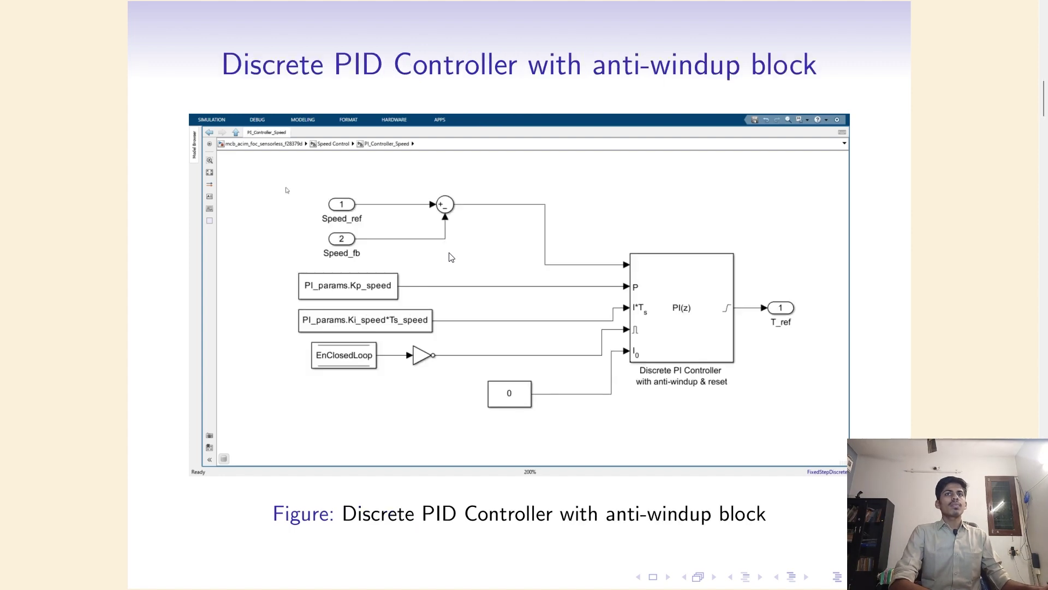
# Switch to Simulink and open the Speed Control subsystem from the top level of the mcb_acim_foc_sensorless_f28379d model.
pyautogui.hotkey('alt', 'Tab')
pyautogui.hotkey('alt', 'Tab')
pyautogui.hotkey('alt', 'Tab')
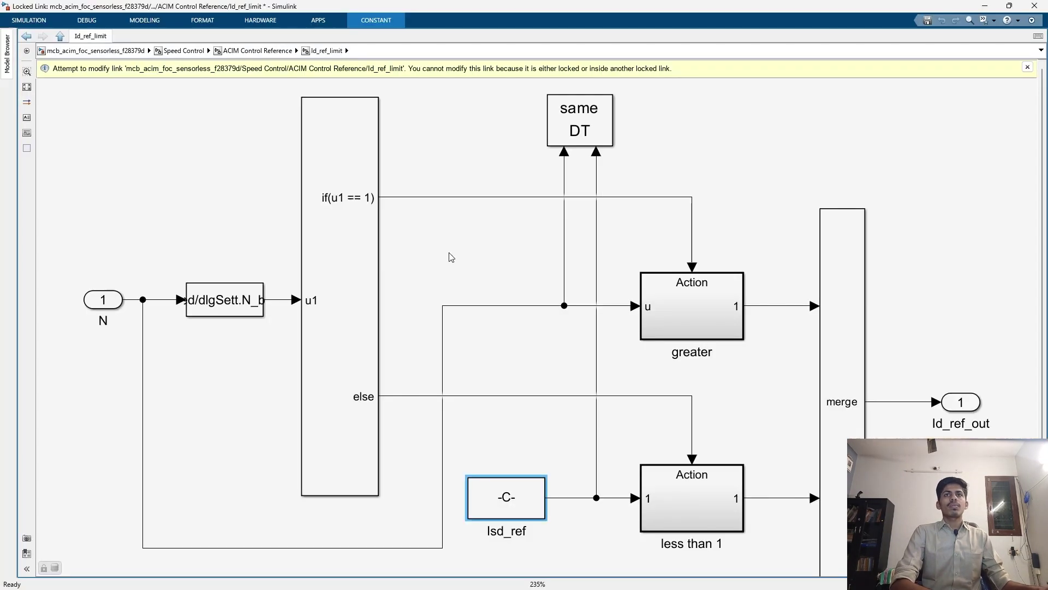
pyautogui.click(126, 50)
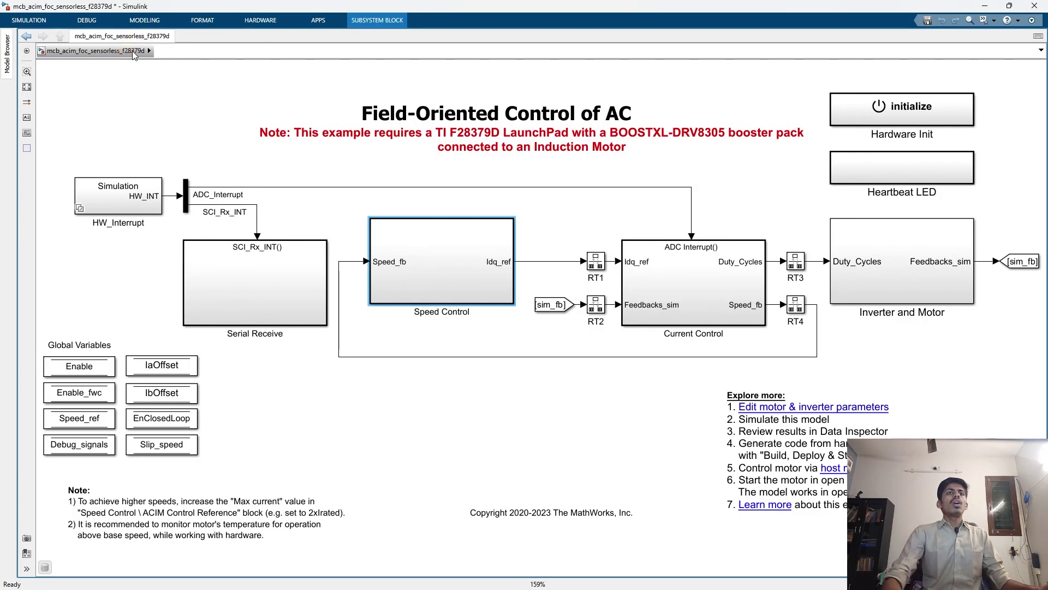
pyautogui.doubleClick(451, 253)
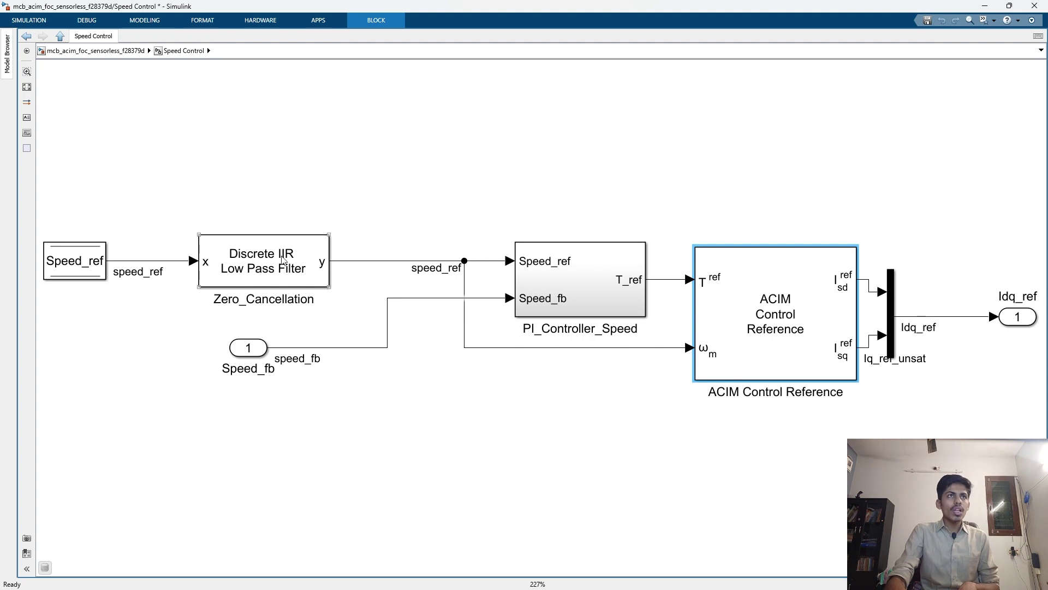
# Examine the filter coefficient expression in the Zero_Cancellation block's parameters and close them unchanged.
pyautogui.doubleClick(292, 268)
pyautogui.moveTo(401, 306); pyautogui.dragTo(531, 307)
pyautogui.click(483, 307)
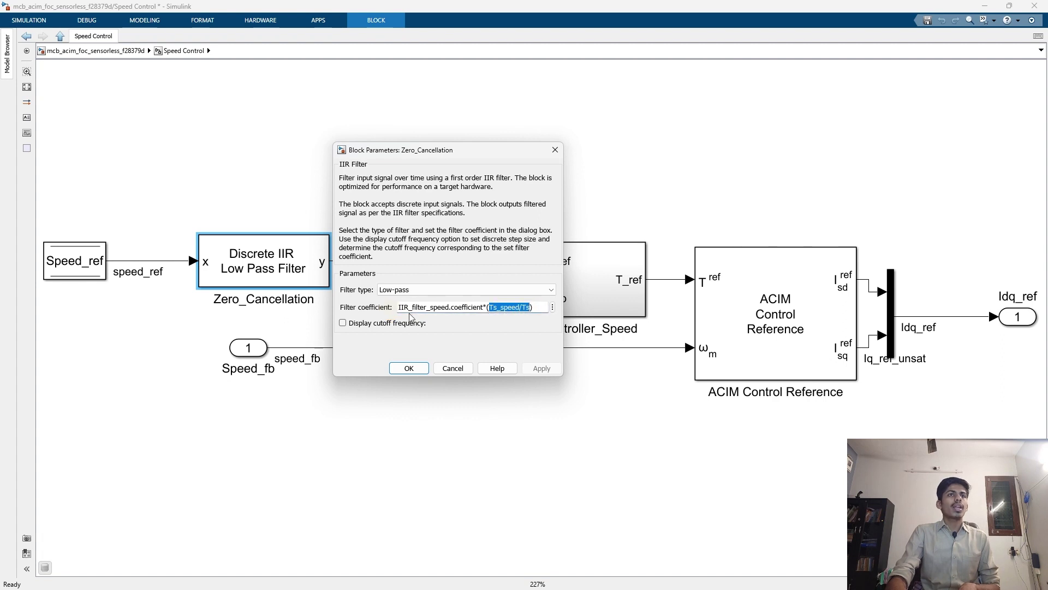
pyautogui.moveTo(399, 306); pyautogui.dragTo(438, 307)
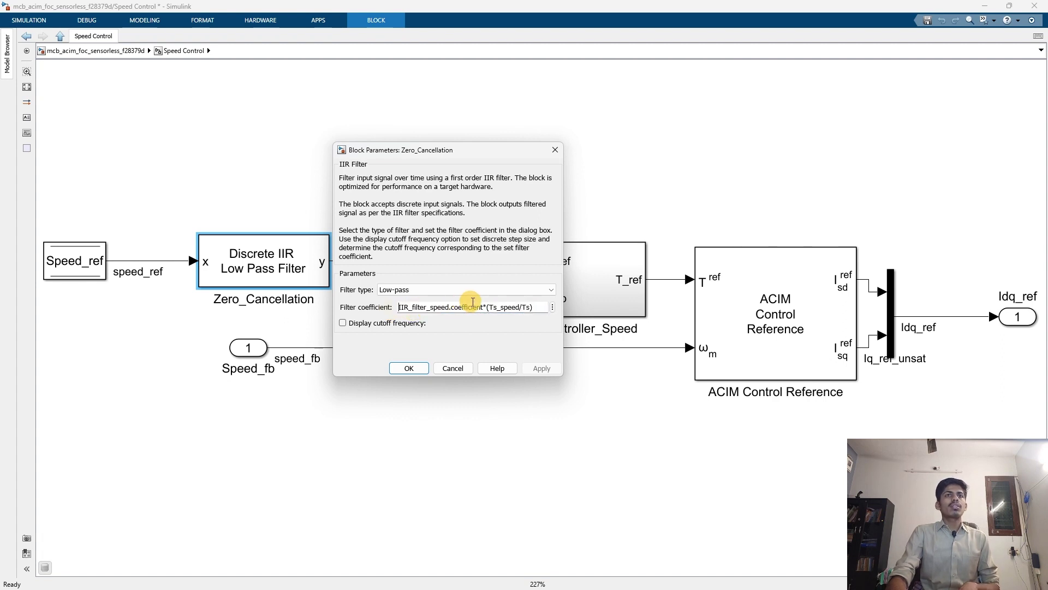
pyautogui.click(468, 307)
pyautogui.click(555, 151)
# Switch to MATLAB, open mcb_acim_foc_sensorless_f28379d_data.m and locate its controller design section.
pyautogui.hotkey('alt', 'Tab')
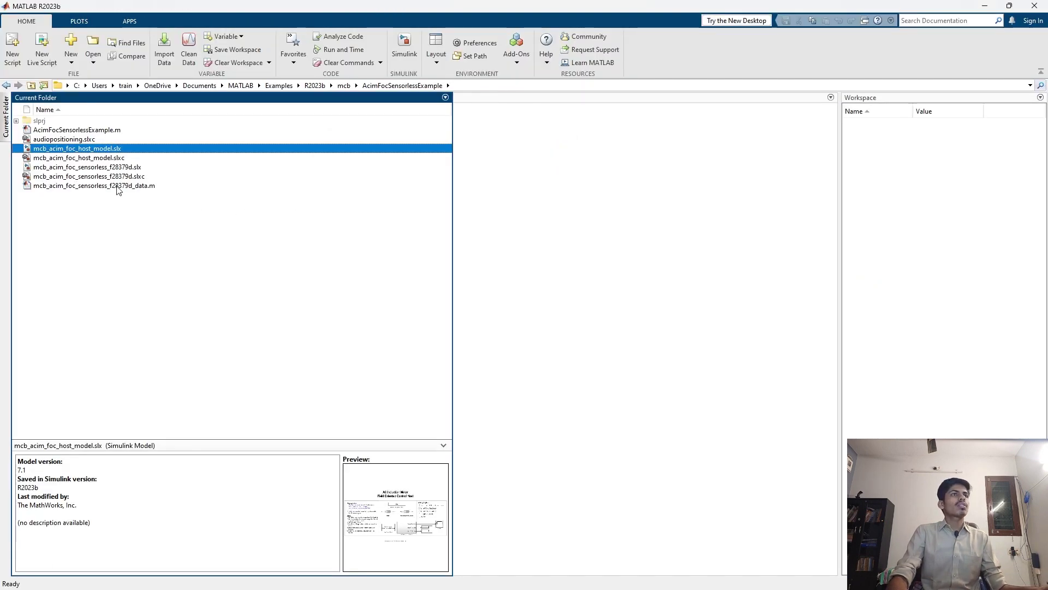
pyautogui.doubleClick(117, 186)
pyautogui.moveTo(468, 6); pyautogui.dragTo(437, 6)
pyautogui.scroll(-20, 294, 270)
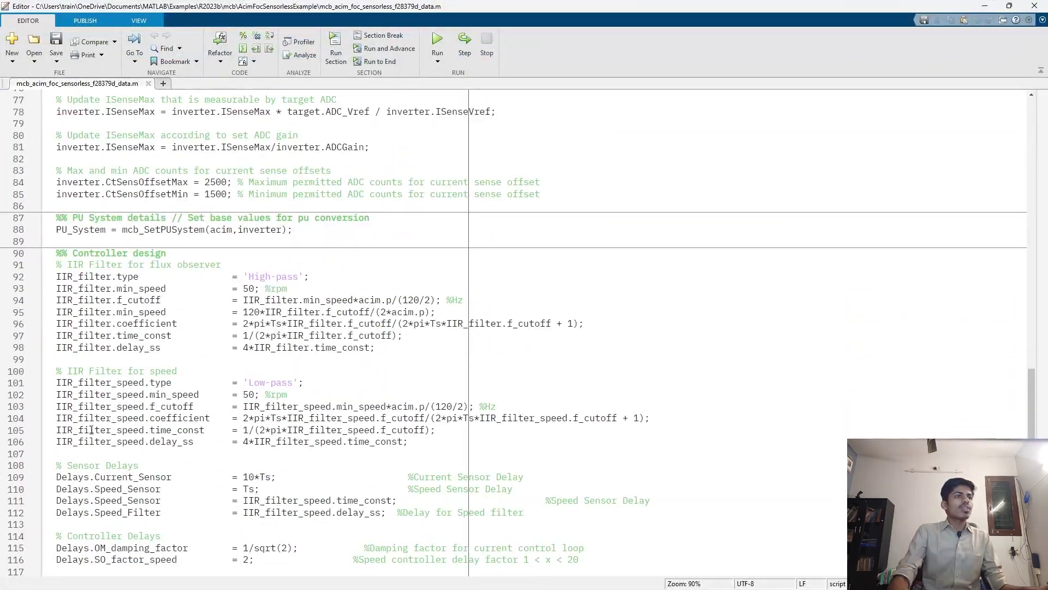
# Examine the IIR_filter_speed.coefficient formula in the speed filter section of the script.
pyautogui.doubleClick(77, 421)
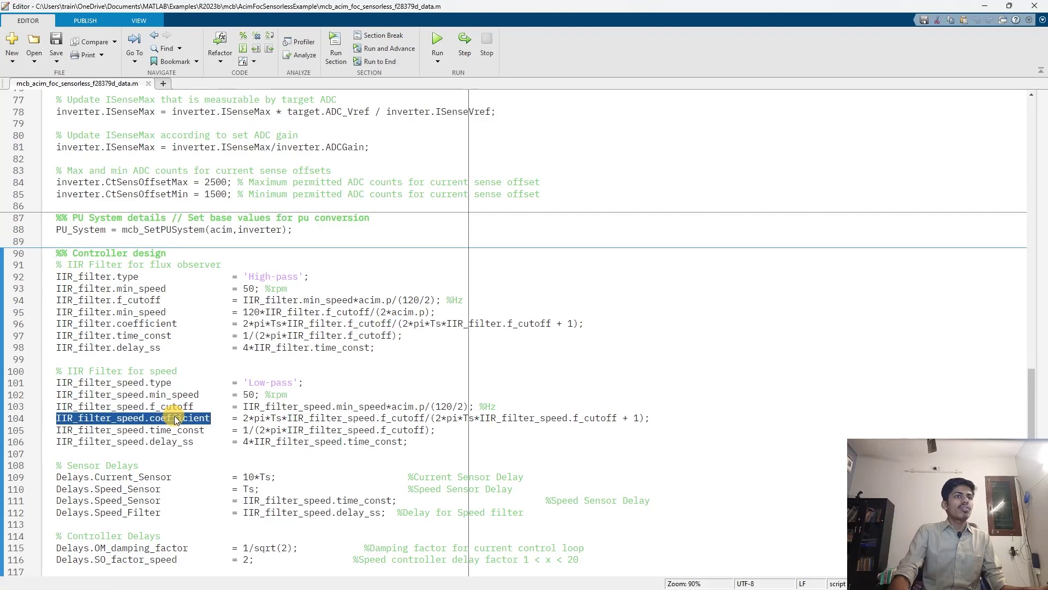
pyautogui.click(221, 420)
pyautogui.moveTo(243, 420); pyautogui.dragTo(282, 424)
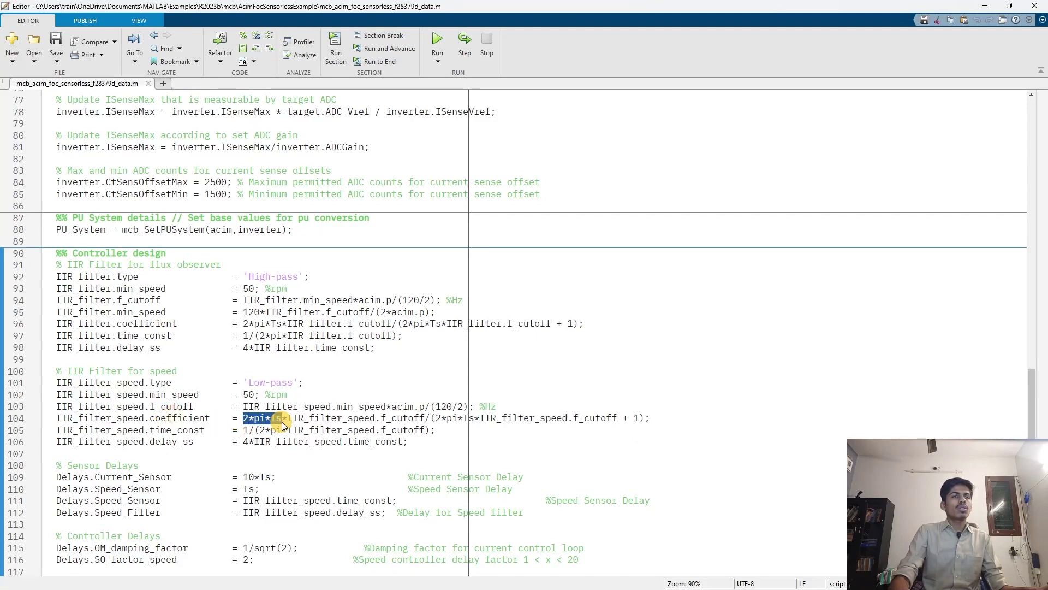
pyautogui.doubleClick(362, 422)
pyautogui.moveTo(363, 422); pyautogui.dragTo(610, 418)
pyautogui.doubleClick(418, 422)
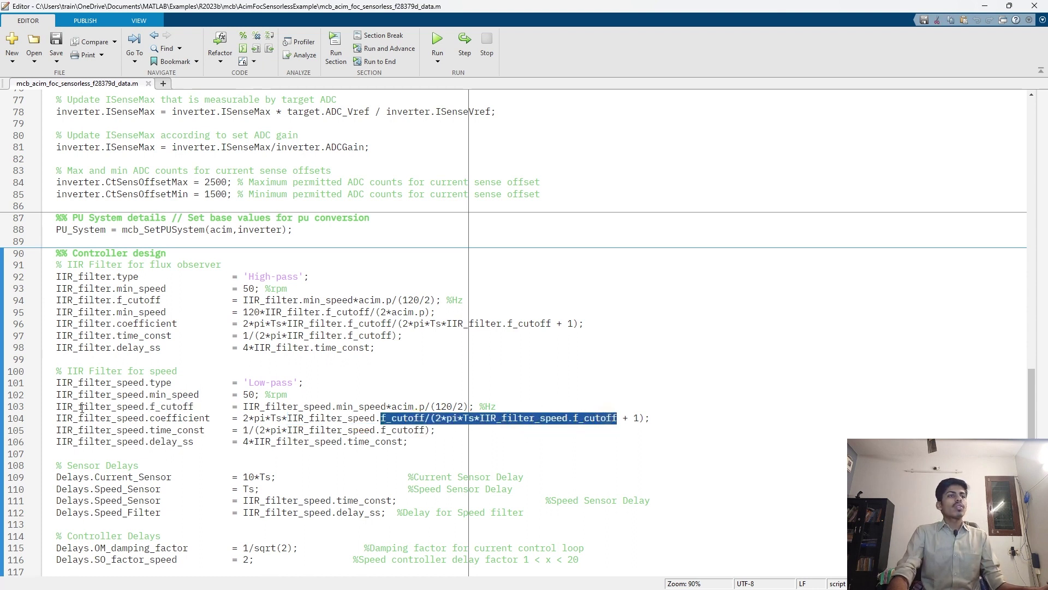
pyautogui.doubleClick(89, 417)
pyautogui.moveTo(89, 417); pyautogui.dragTo(213, 423)
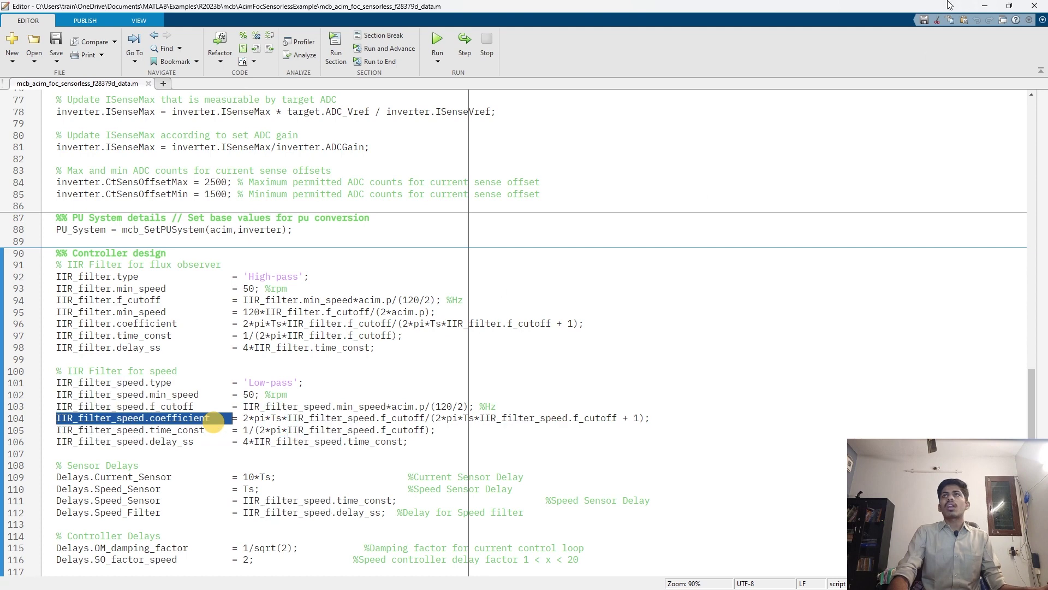
# Minimize the script editor, return to the Simulink model and highlight the speed_ref and speed_fb signals feeding the PI controller.
pyautogui.click(985, 6)
pyautogui.hotkey('alt', 'Tab')
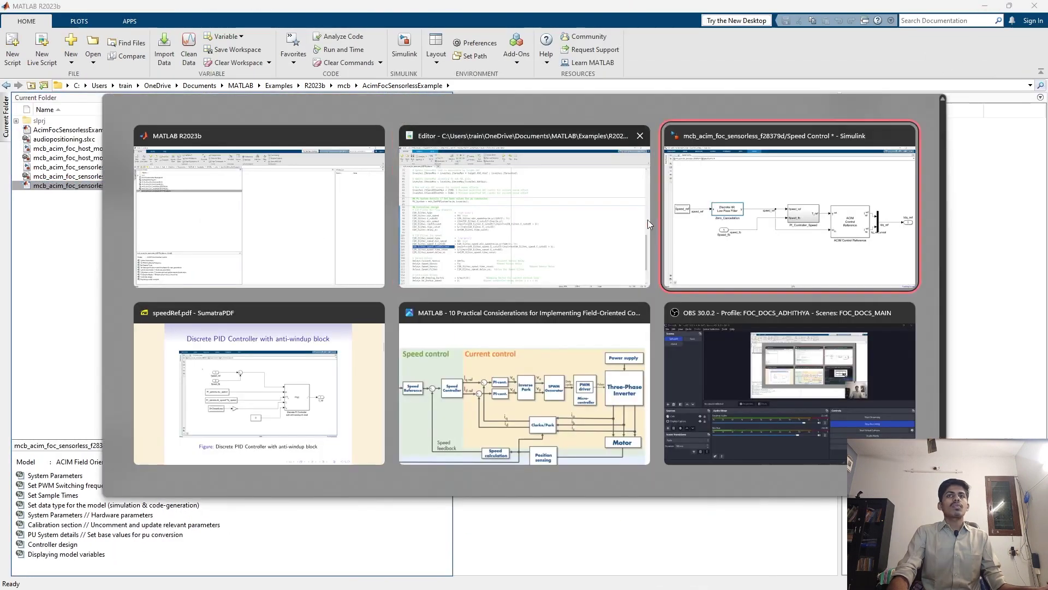
pyautogui.click(504, 416)
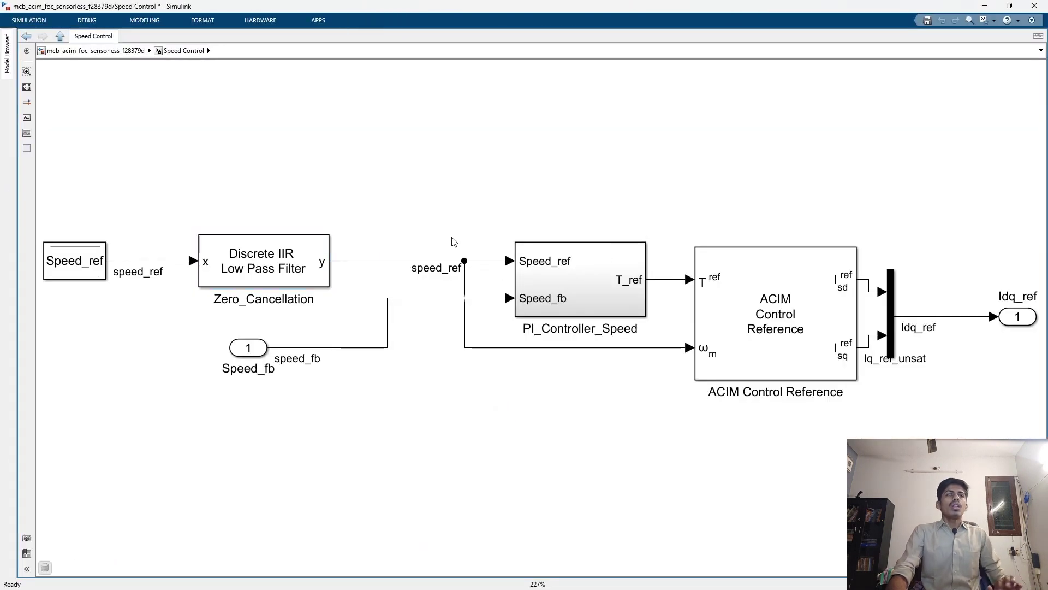
pyautogui.click(431, 261)
pyautogui.moveTo(344, 429); pyautogui.dragTo(375, 312)
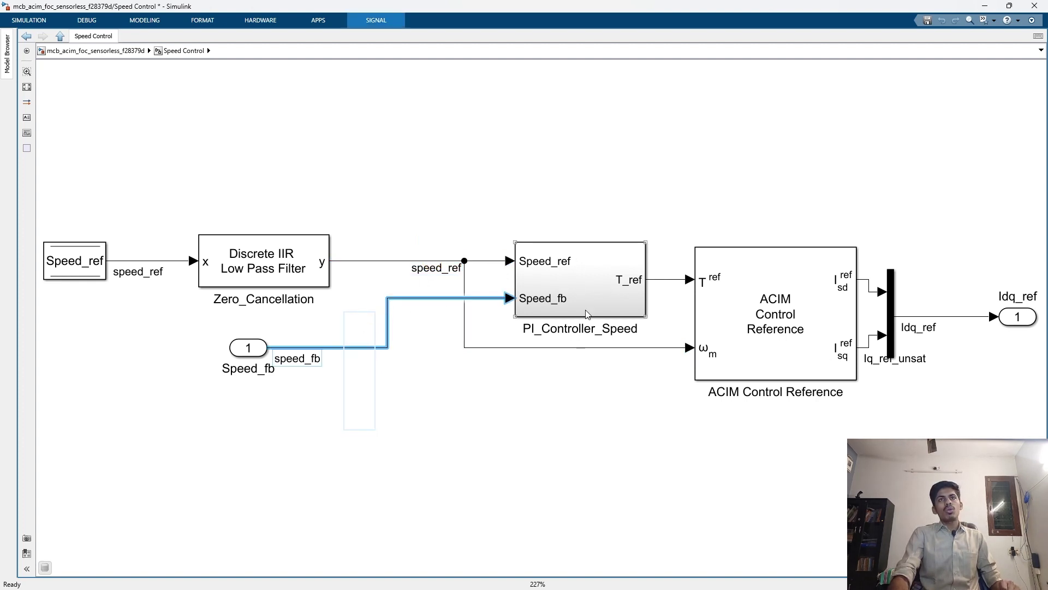
# Open the PI_Controller_Speed subsystem, fit it to view and trace Speed_ref and Speed_fb through the sum block.
pyautogui.doubleClick(581, 269)
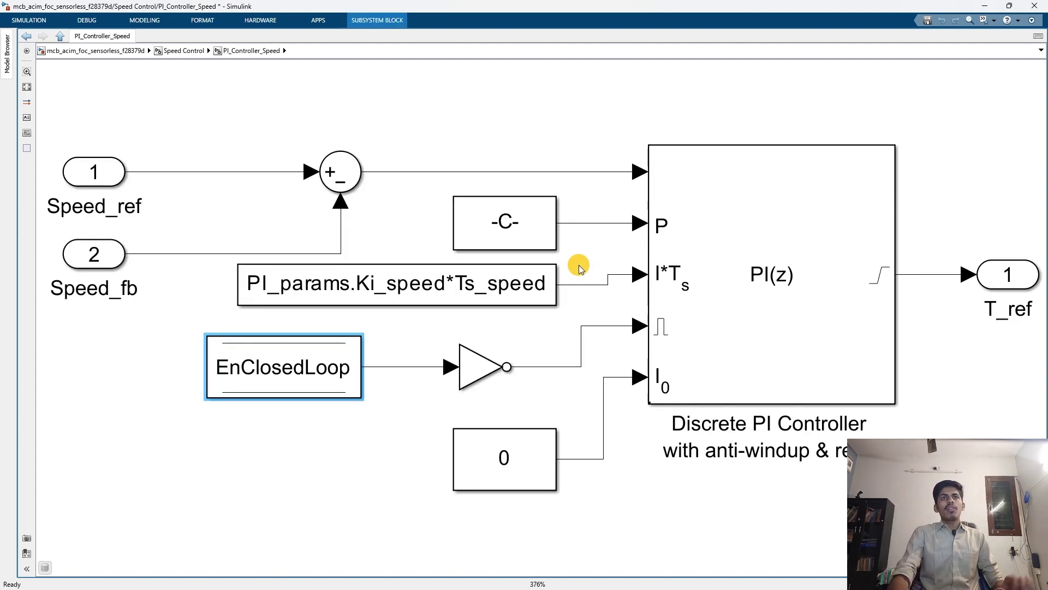
pyautogui.press('space')
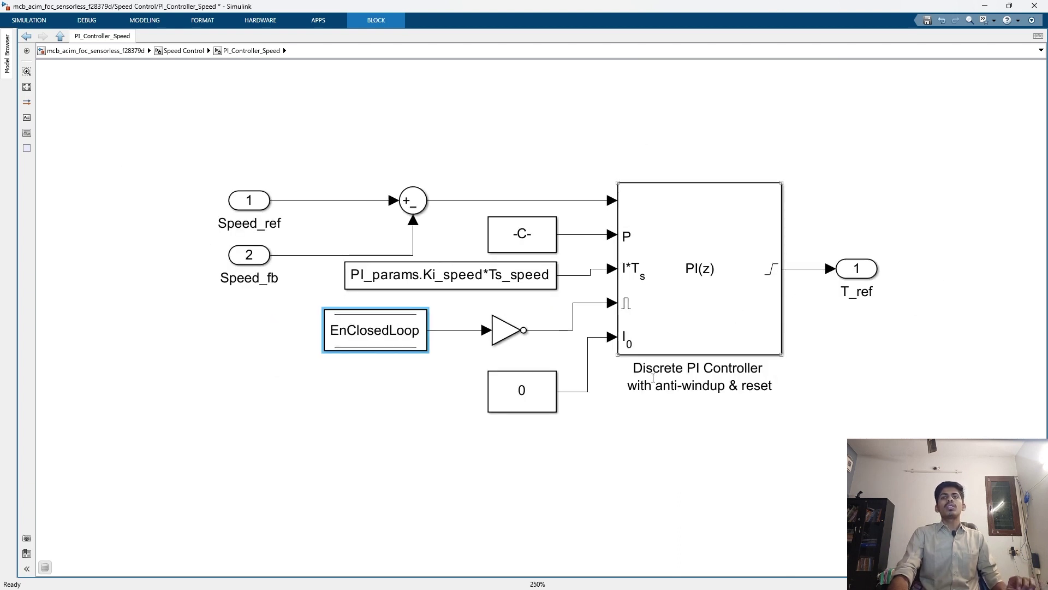
pyautogui.click(698, 302)
pyautogui.moveTo(219, 173); pyautogui.dragTo(251, 257)
pyautogui.moveTo(376, 162); pyautogui.dragTo(414, 207)
pyautogui.click(428, 236)
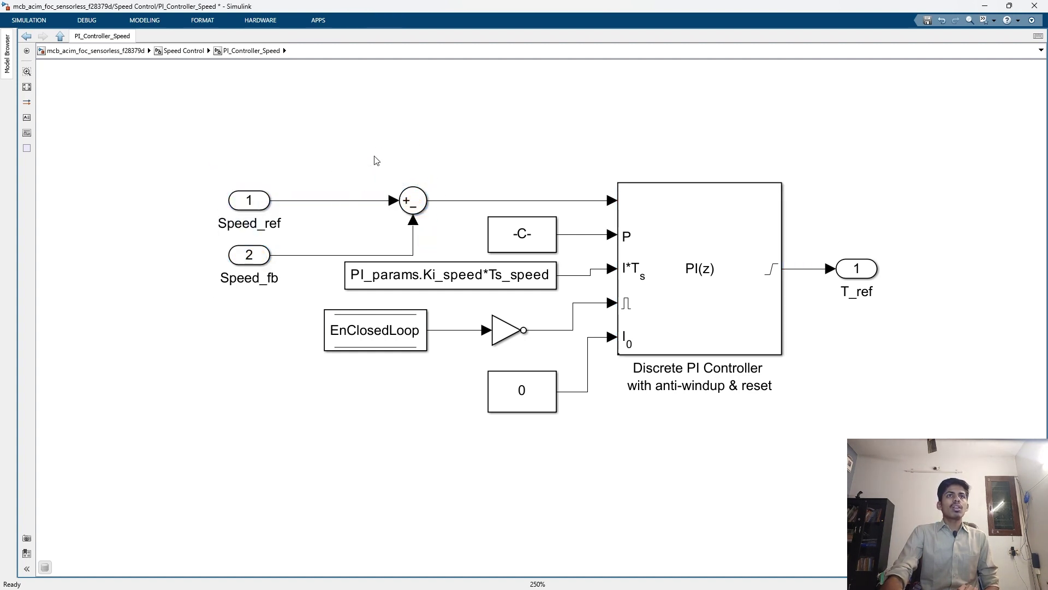
pyautogui.moveTo(486, 180); pyautogui.dragTo(489, 218)
pyautogui.moveTo(447, 163); pyautogui.dragTo(466, 207)
# Widen the constant block on the controller's P input to reveal its expression, leaving it flatter and narrowed back clear of the sum block.
pyautogui.click(494, 246)
pyautogui.moveTo(488, 252); pyautogui.dragTo(372, 241)
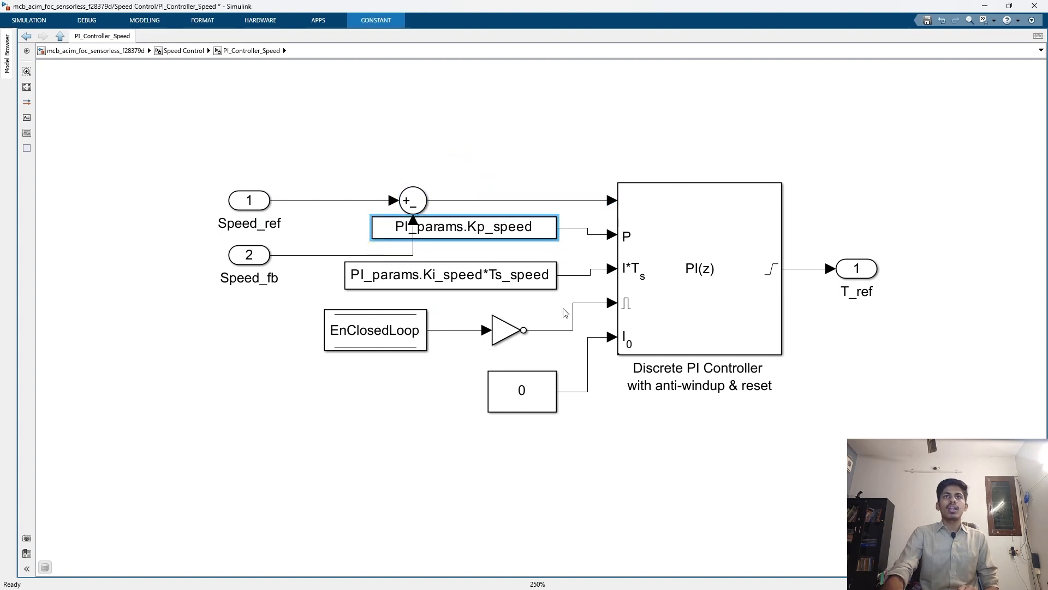
pyautogui.moveTo(372, 239); pyautogui.dragTo(465, 233)
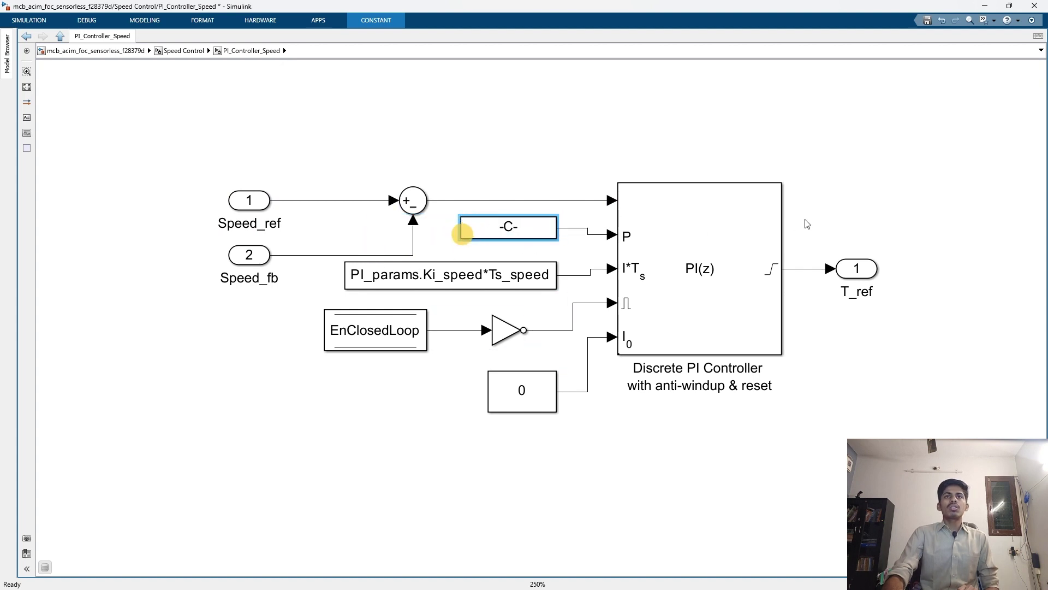
pyautogui.click(340, 369)
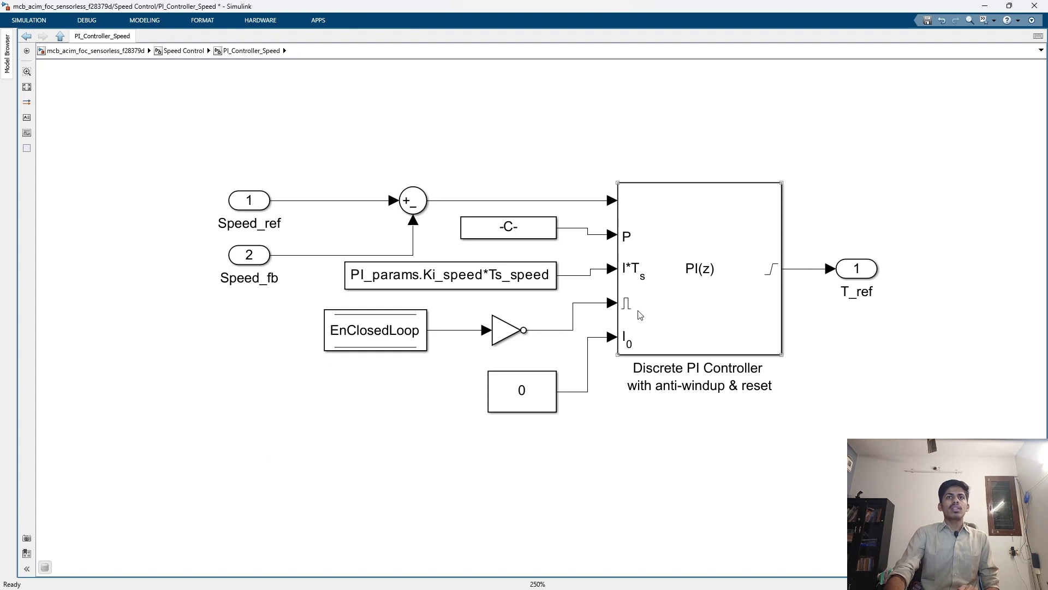
# Inspect the EnClosedLoop block, the inverted signal to the controller's reset port and the 0 constant on its initial-value input.
pyautogui.click(362, 330)
pyautogui.click(362, 329)
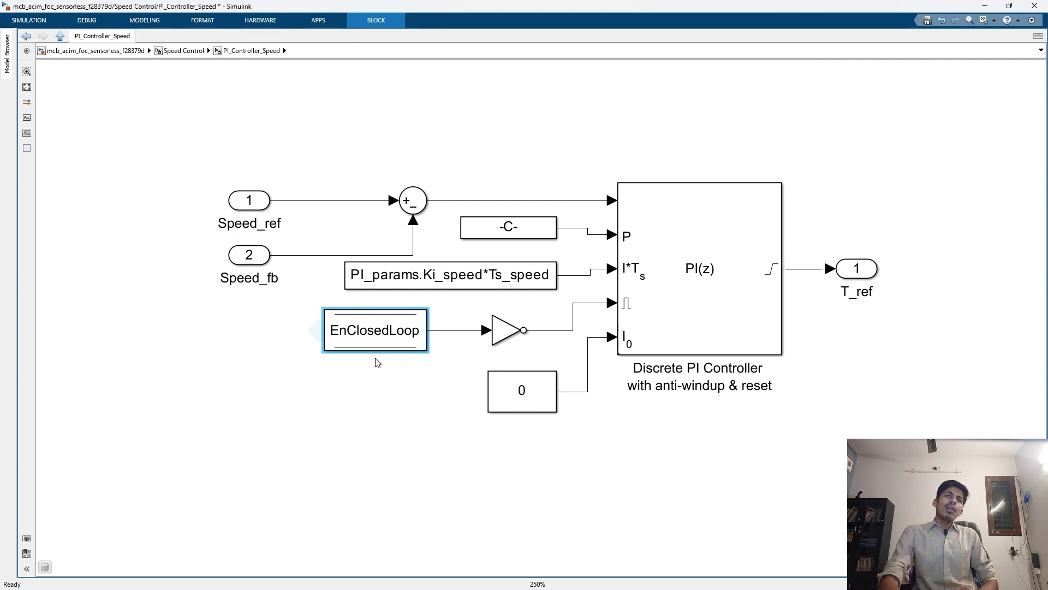
pyautogui.moveTo(389, 353)
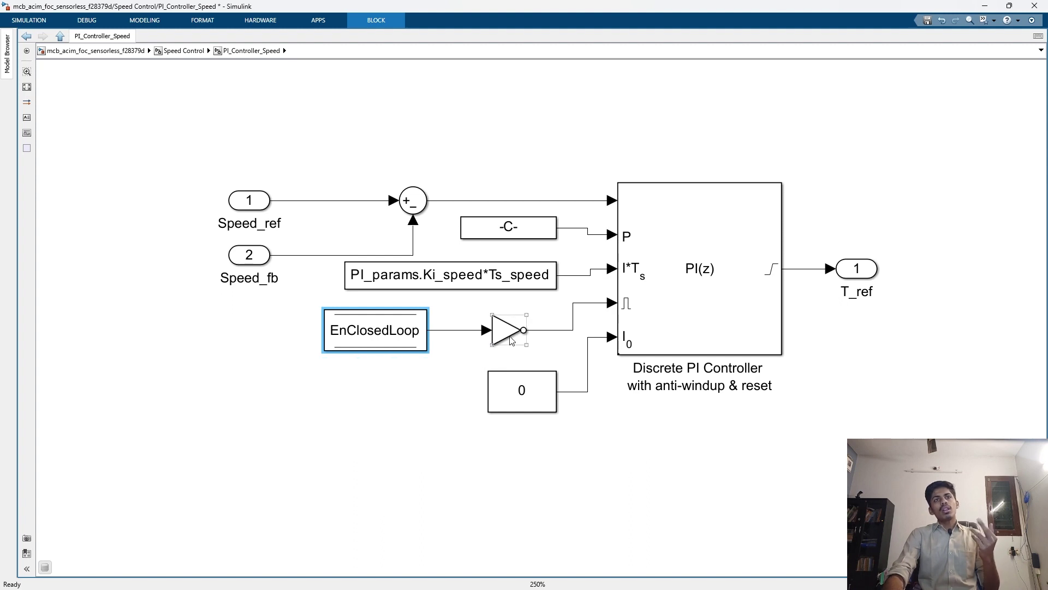
pyautogui.click(552, 310)
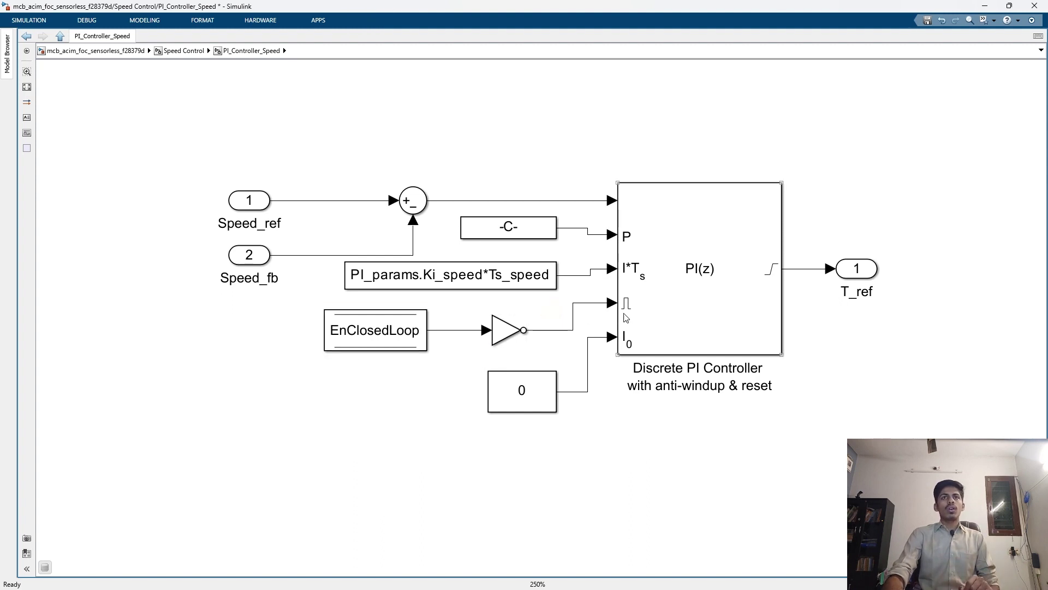
pyautogui.click(586, 302)
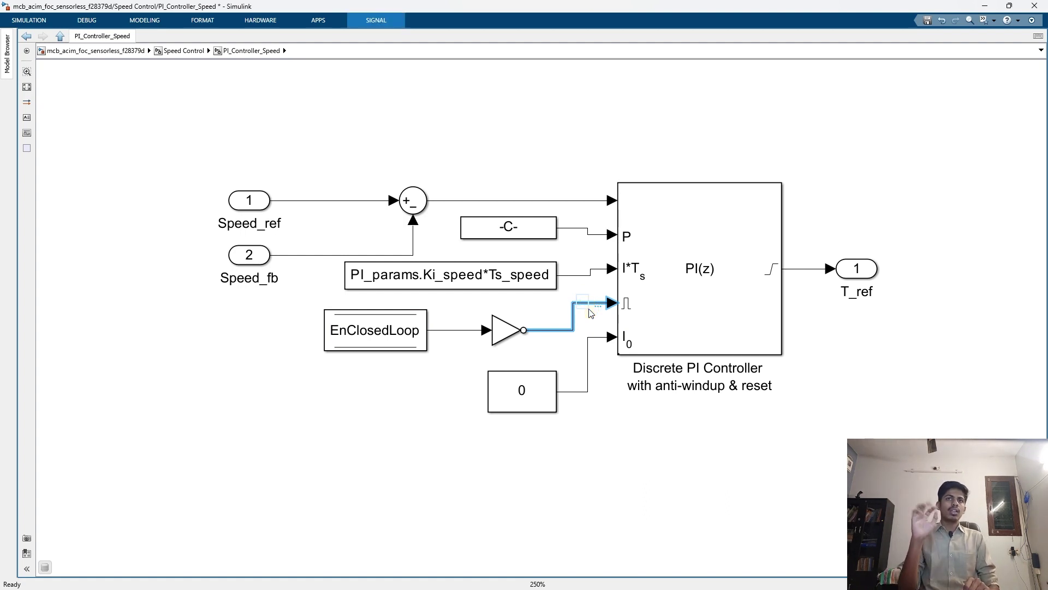
pyautogui.moveTo(519, 482); pyautogui.dragTo(564, 384)
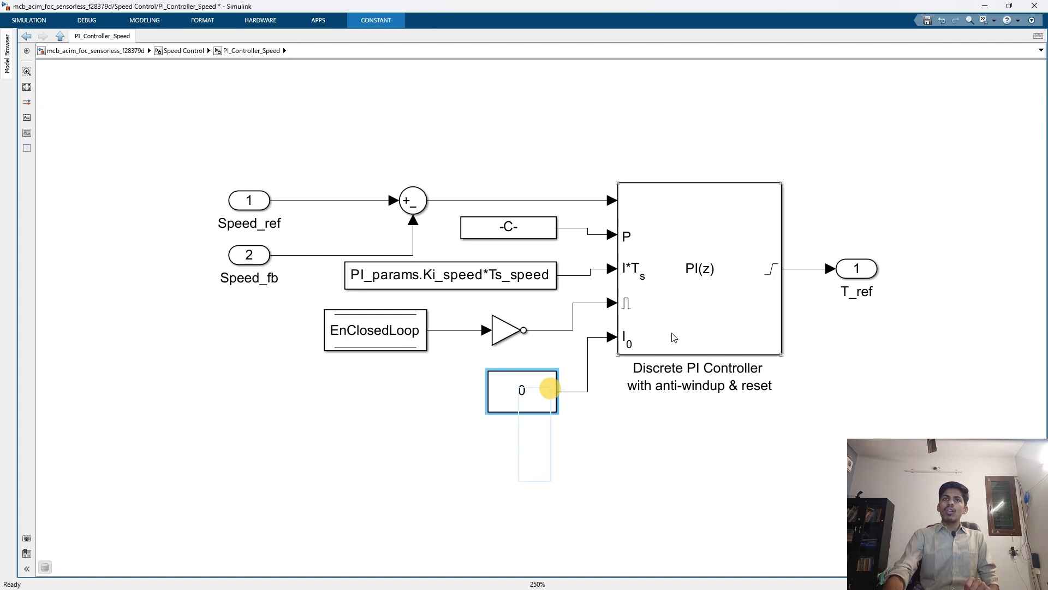
pyautogui.click(654, 490)
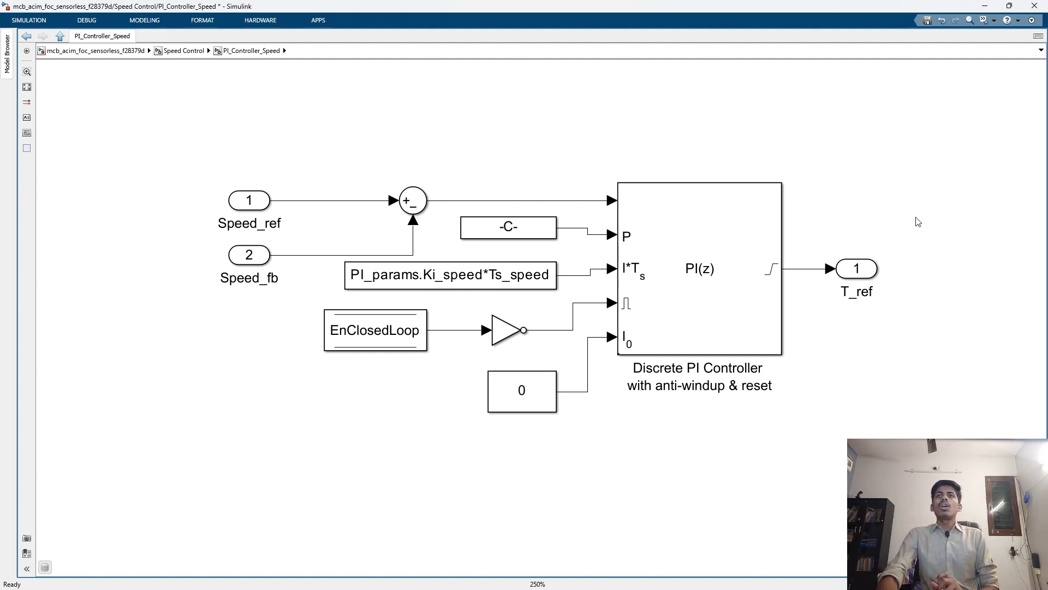
# Trace the speed error signal from the sum block into the discrete PI controller and out to T_ref.
pyautogui.moveTo(202, 176); pyautogui.dragTo(401, 227)
pyautogui.moveTo(469, 169); pyautogui.dragTo(494, 201)
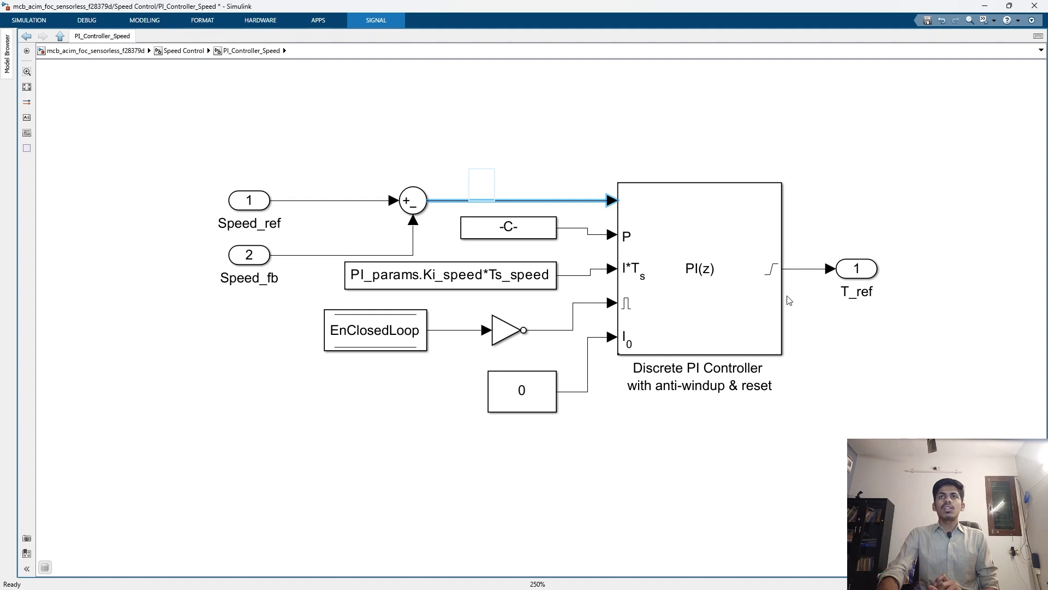
pyautogui.moveTo(949, 229); pyautogui.dragTo(821, 332)
pyautogui.click(884, 424)
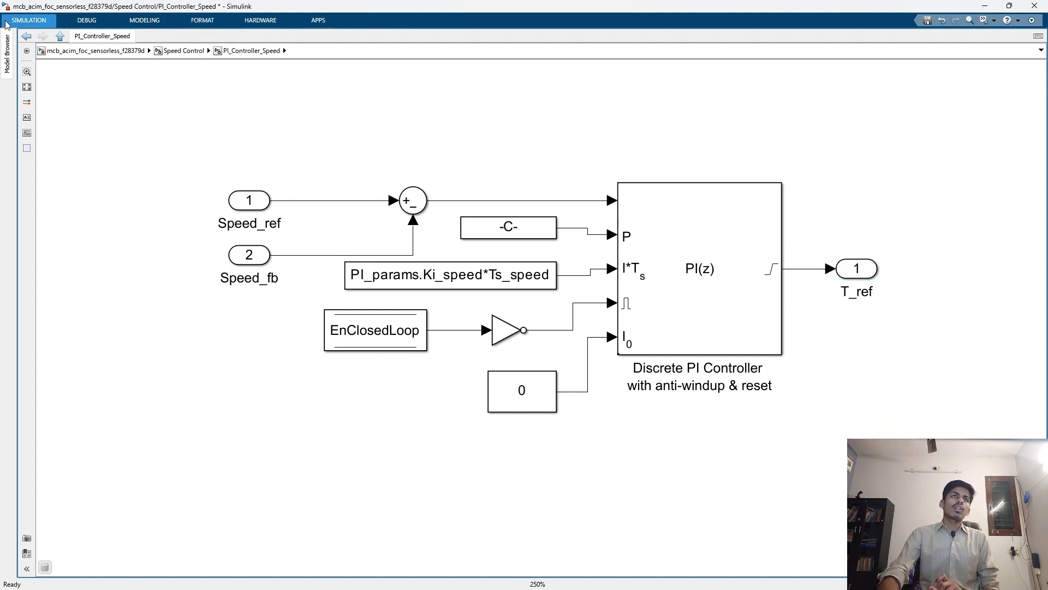
# Return to the Speed Control subsystem and highlight the torque and speed reference signals entering the ACIM Control Reference block.
pyautogui.click(176, 49)
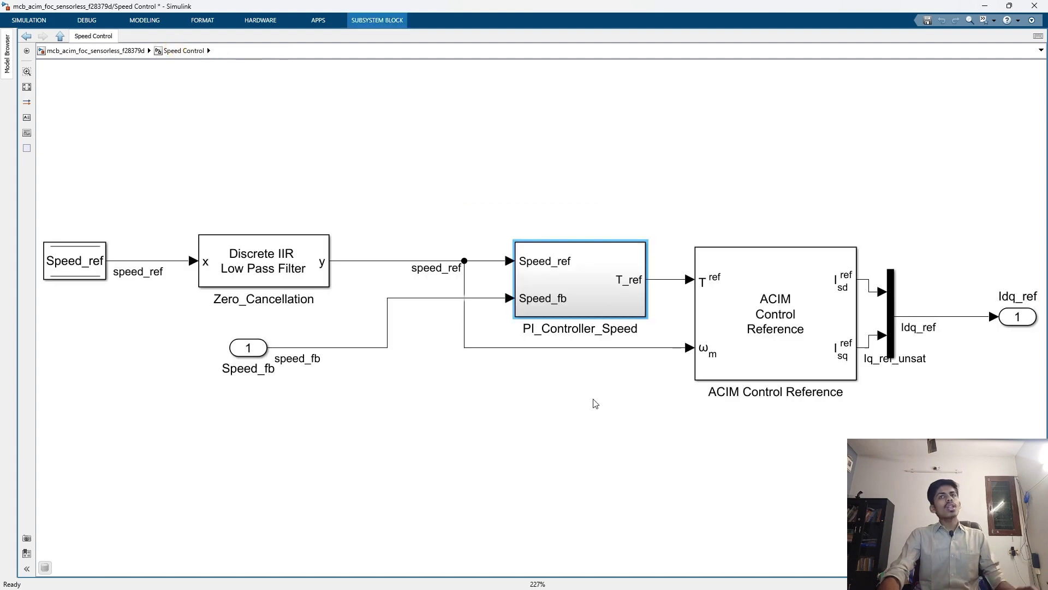
pyautogui.click(672, 279)
pyautogui.moveTo(533, 406); pyautogui.dragTo(636, 352)
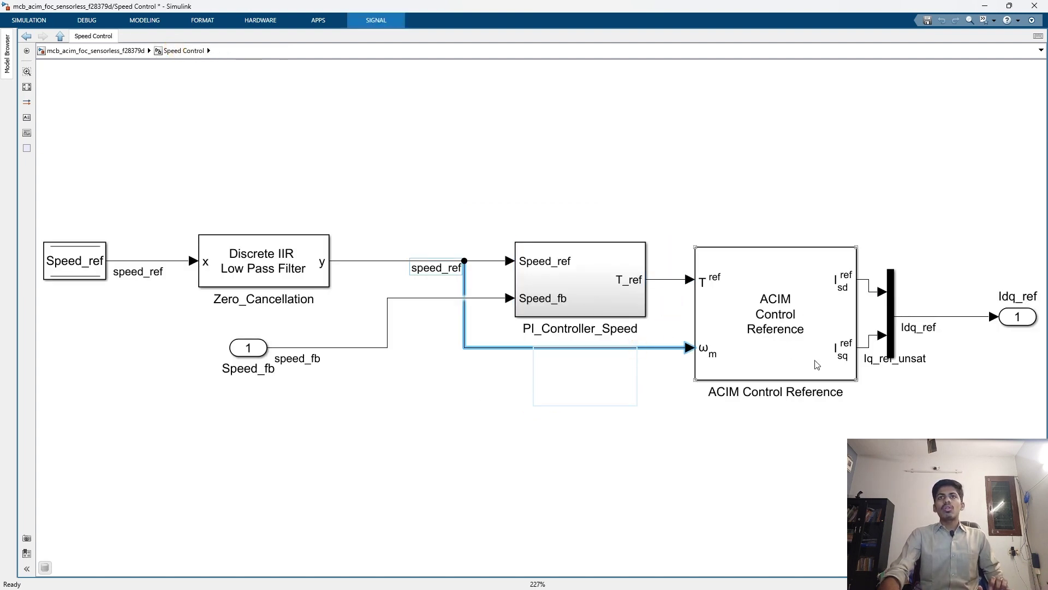
# Check the block parameters of ACIM Control Reference, then highlight its torque and speed reference input signals.
pyautogui.doubleClick(781, 336)
pyautogui.moveTo(549, 159); pyautogui.dragTo(484, 155)
pyautogui.moveTo(403, 184); pyautogui.dragTo(424, 188)
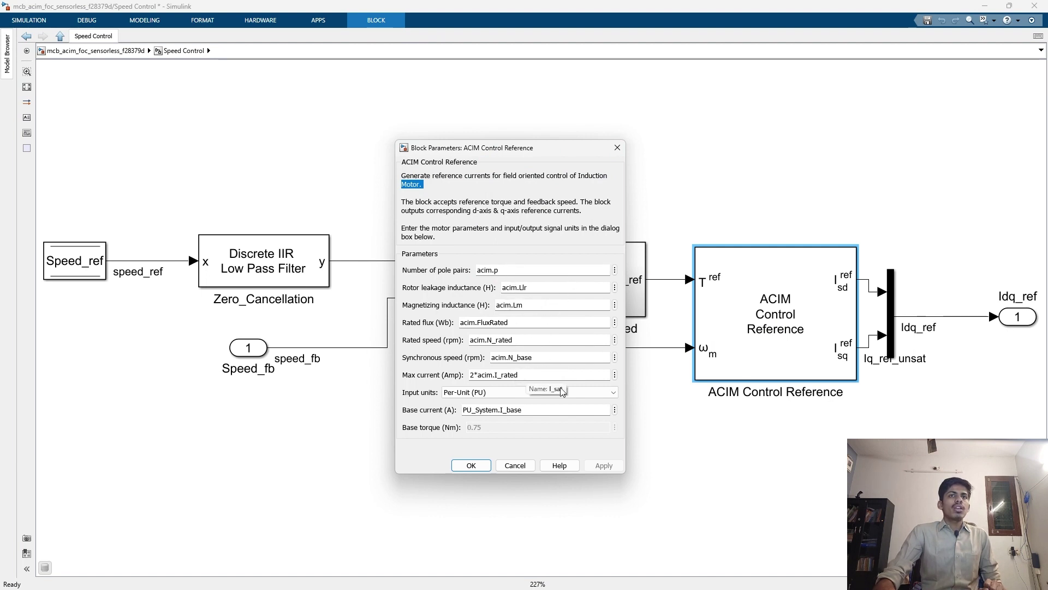
pyautogui.click(519, 467)
pyautogui.moveTo(665, 256); pyautogui.dragTo(667, 352)
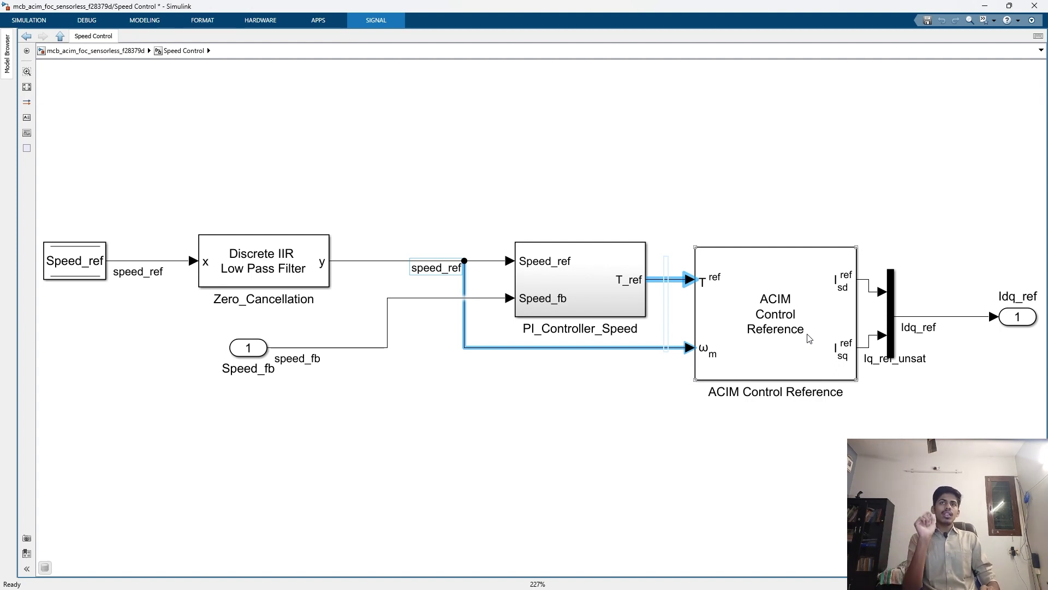
# Open the Id_ref_limit subsystem inside ACIM Control Reference and check the settings of its Compare To Constant1 block.
pyautogui.doubleClick(809, 339)
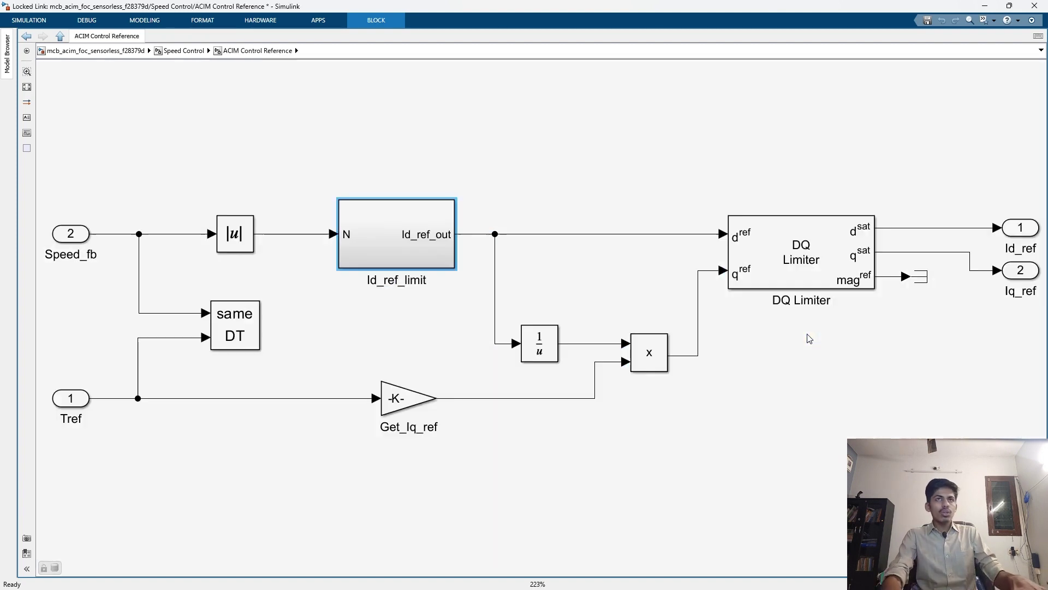
pyautogui.doubleClick(420, 241)
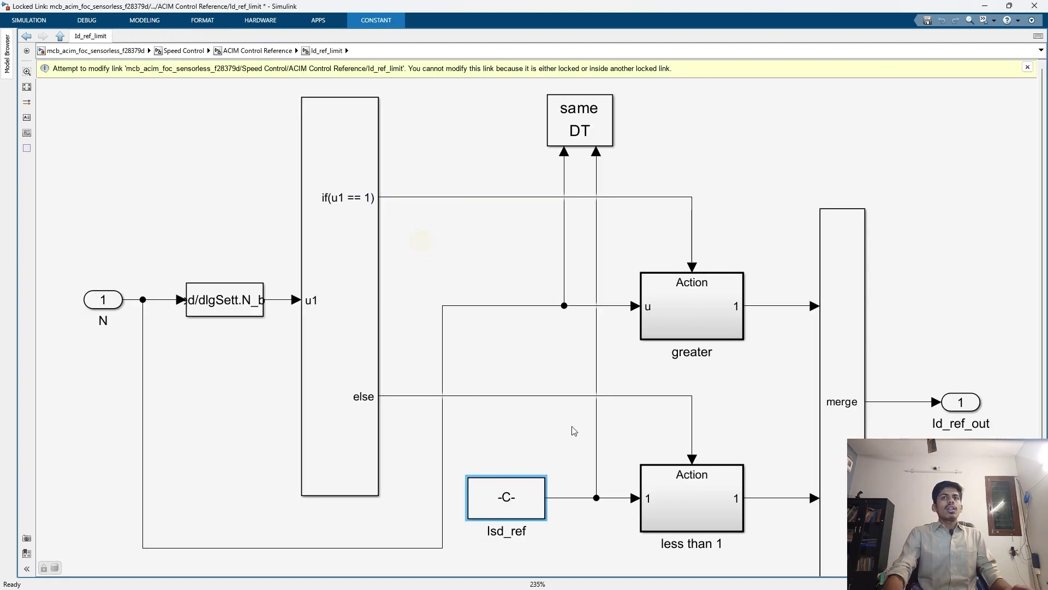
pyautogui.doubleClick(224, 299)
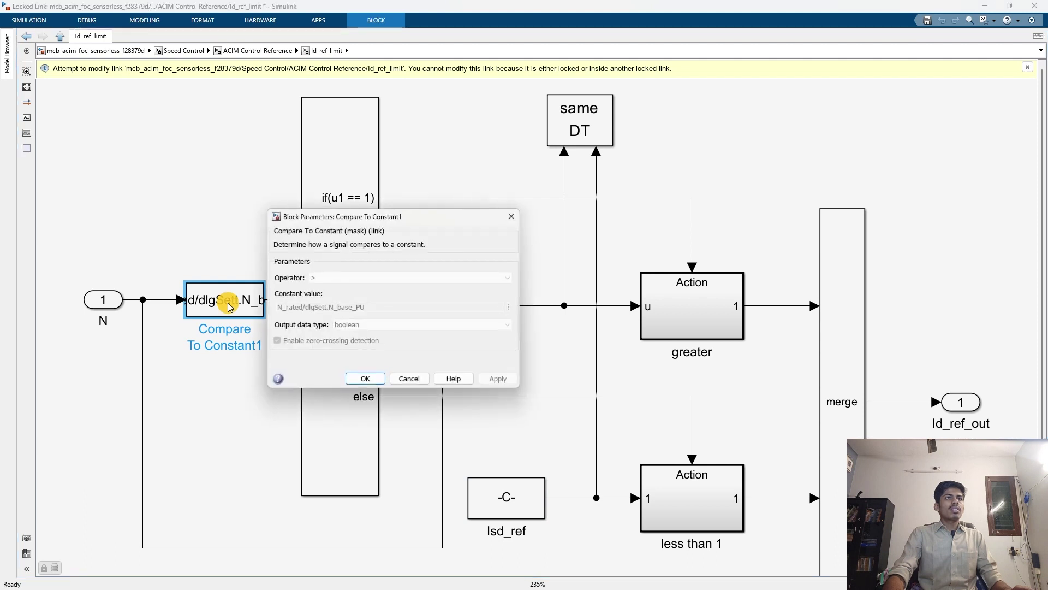
pyautogui.press('Escape')
# Go back to the ACIM Control Reference subsystem and check the gain expression of the Get_Iq_ref block.
pyautogui.click(251, 49)
pyautogui.doubleClick(405, 411)
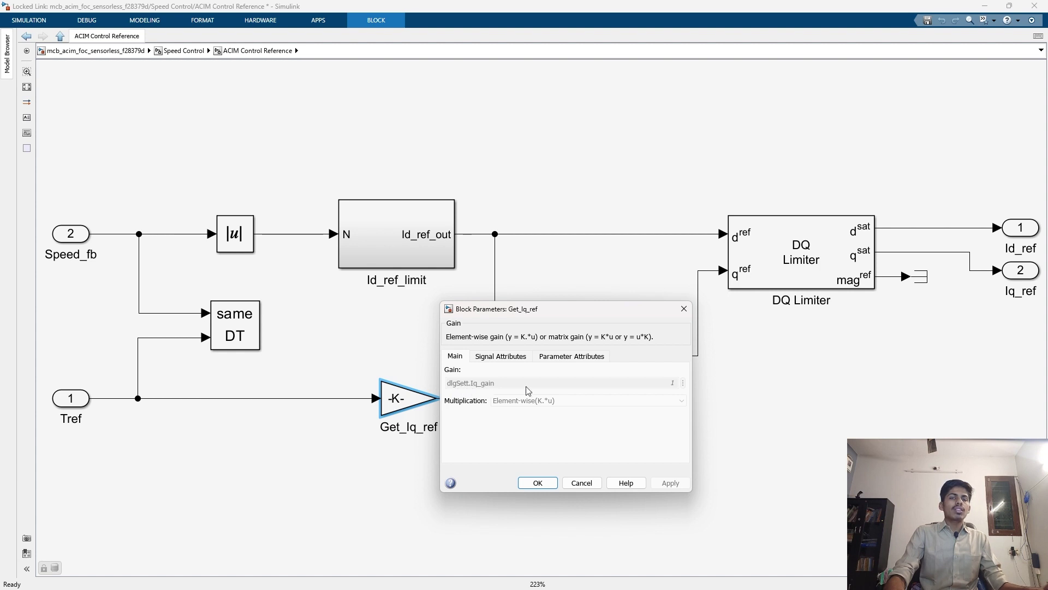
pyautogui.click(684, 308)
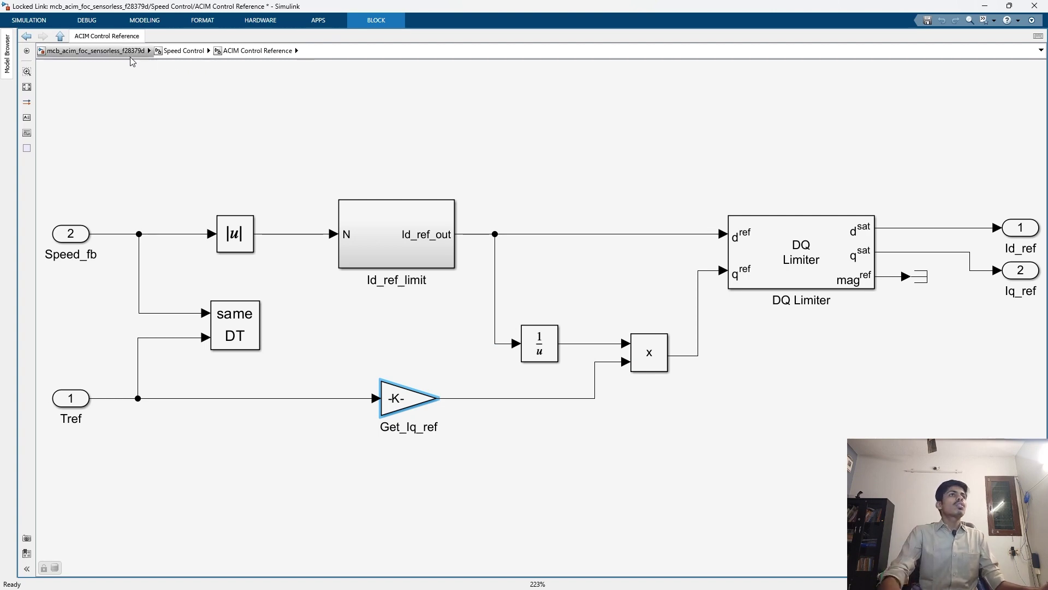
# Switch to the speedRef.pdf slides, advance to the second ACIM Control reference slide and open its callback code link.
pyautogui.click(93, 50)
pyautogui.hotkey('alt', 'Tab')
pyautogui.click(308, 391)
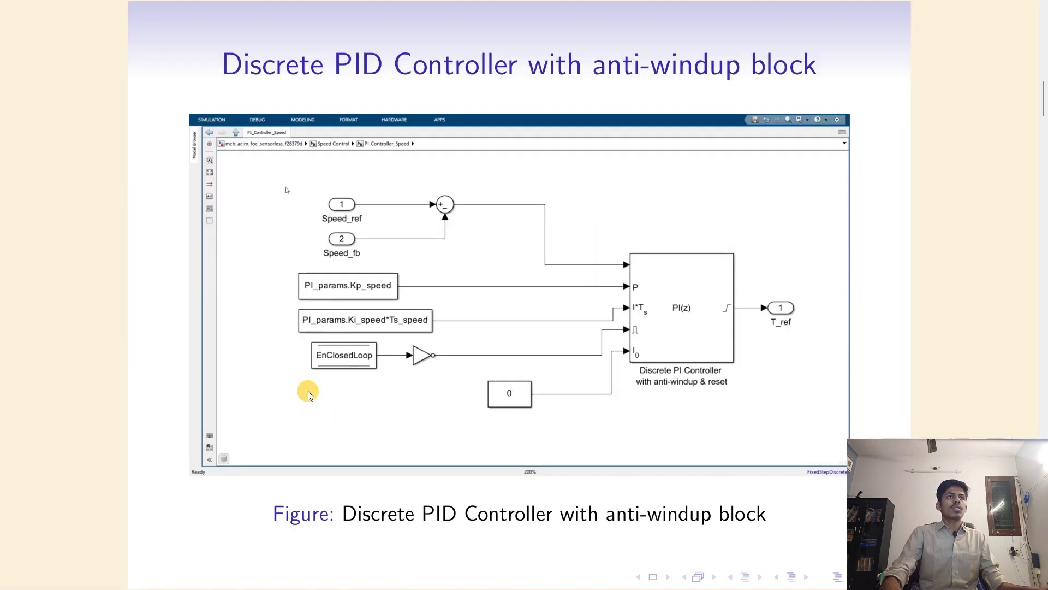
pyautogui.press('alt')
pyautogui.click(308, 393)
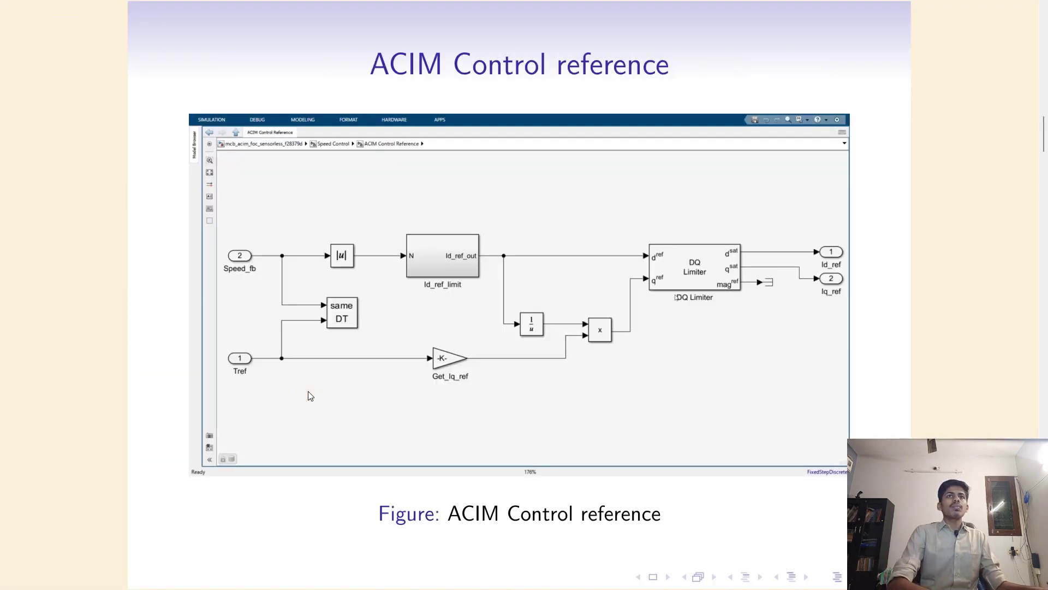
pyautogui.click(309, 395)
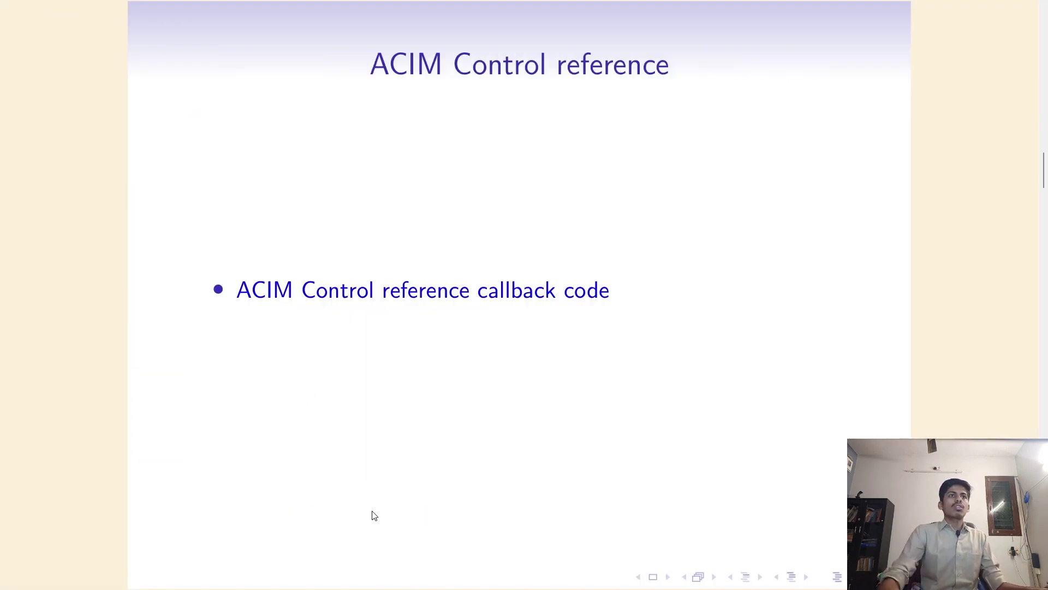
pyautogui.click(465, 290)
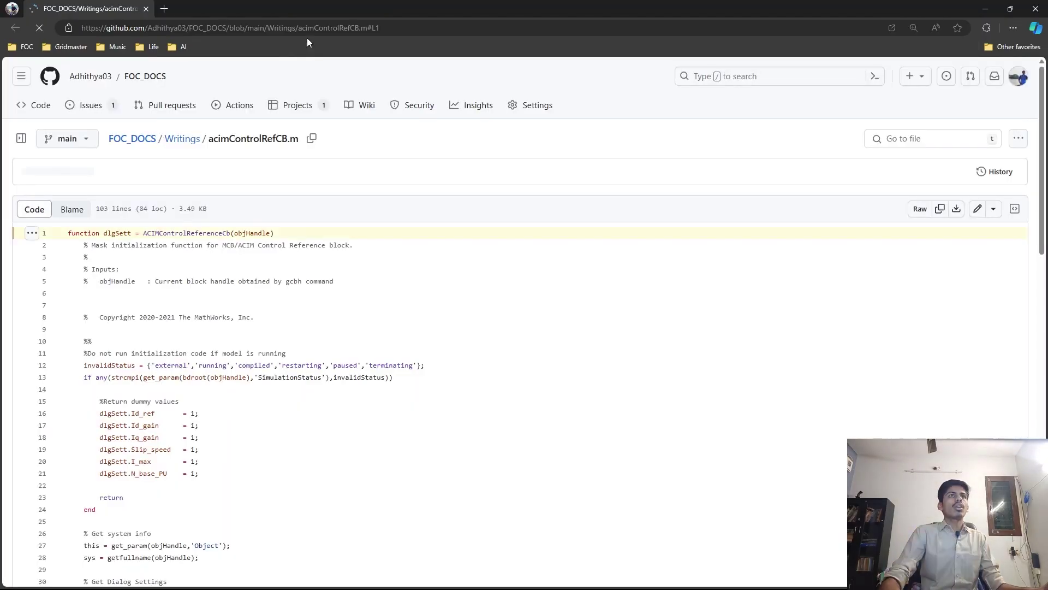
# Open the Speed control documentation from the FOC_DOCS repository and find its ACIM Control reference section.
pyautogui.click(144, 76)
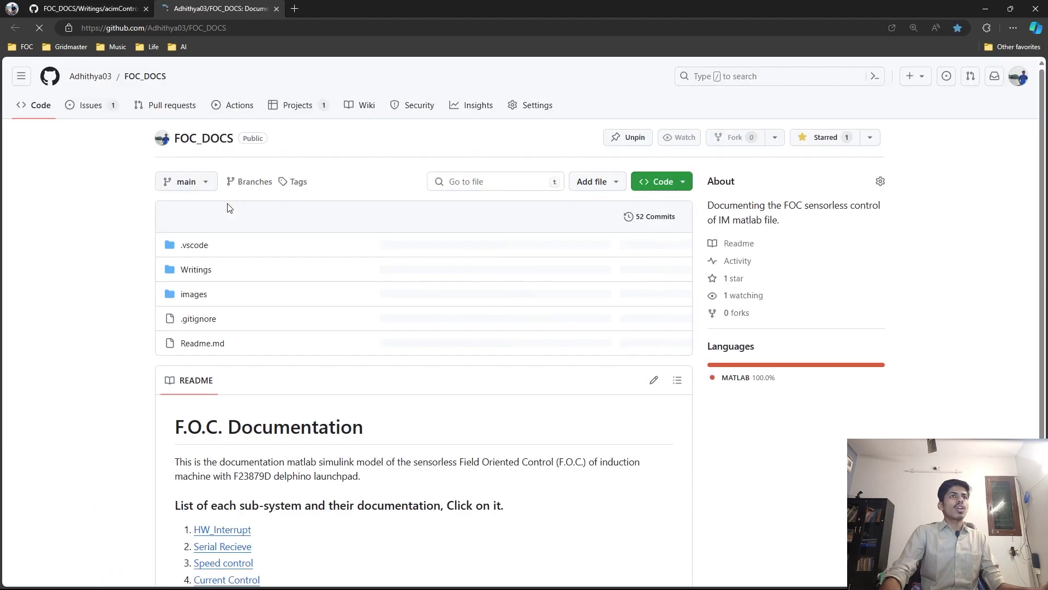
pyautogui.scroll(-3, 228, 205)
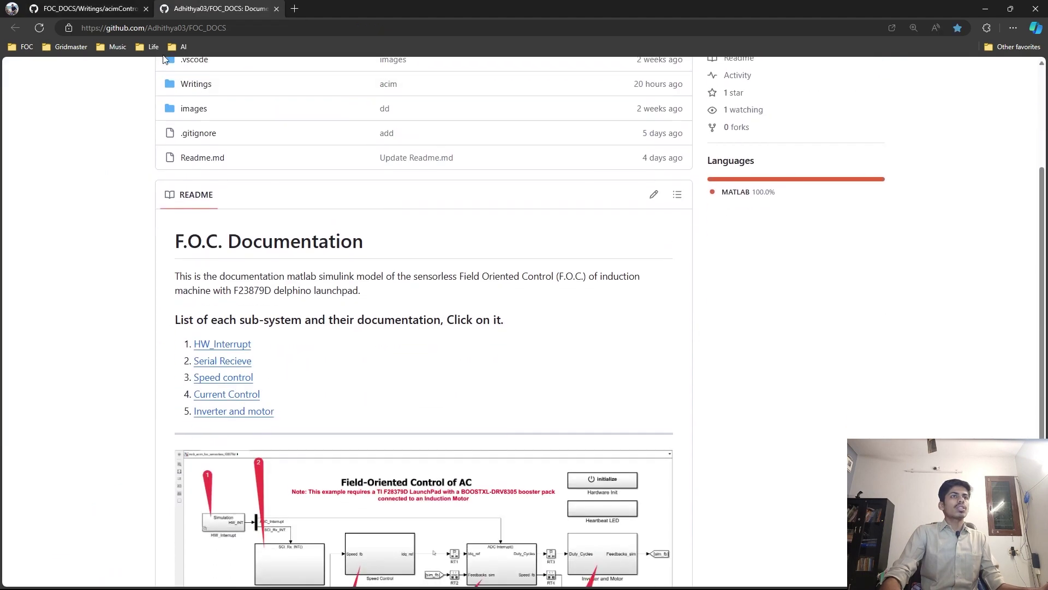
pyautogui.click(229, 382)
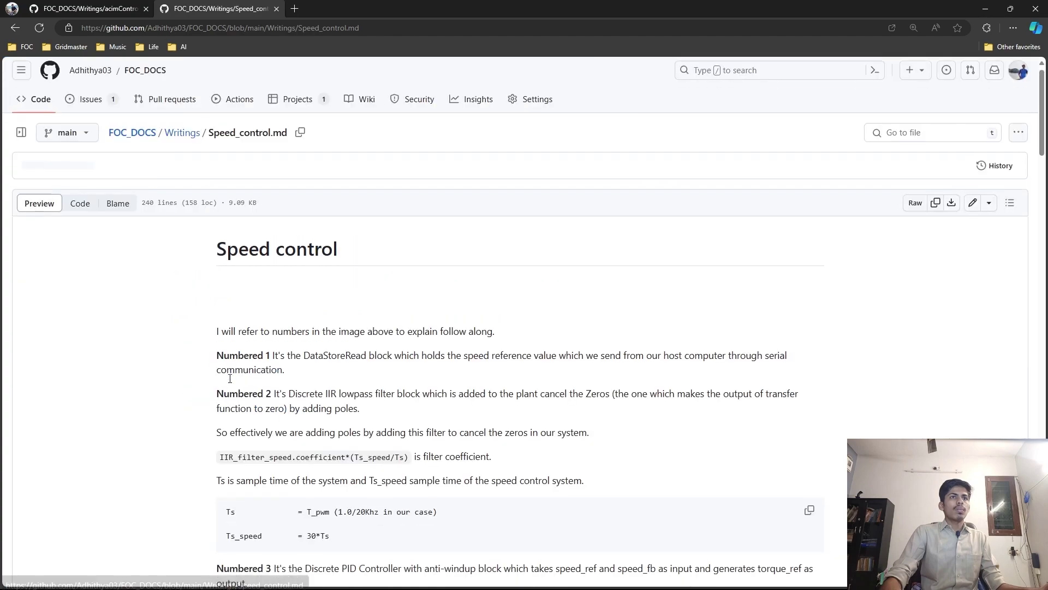
pyautogui.scroll(-10, 230, 379)
pyautogui.scroll(-20, 228, 380)
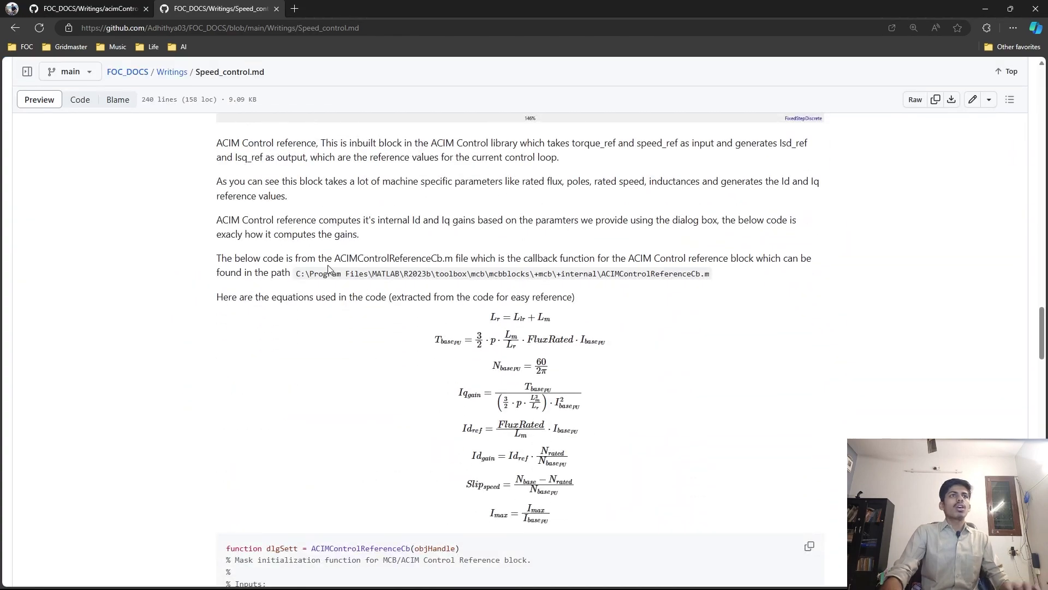
# Highlight the ACIMControlReferenceCb.m file name and its MATLAB installation path in the documentation, then skim the material below.
pyautogui.scroll(3, 331, 274)
pyautogui.doubleClick(257, 250)
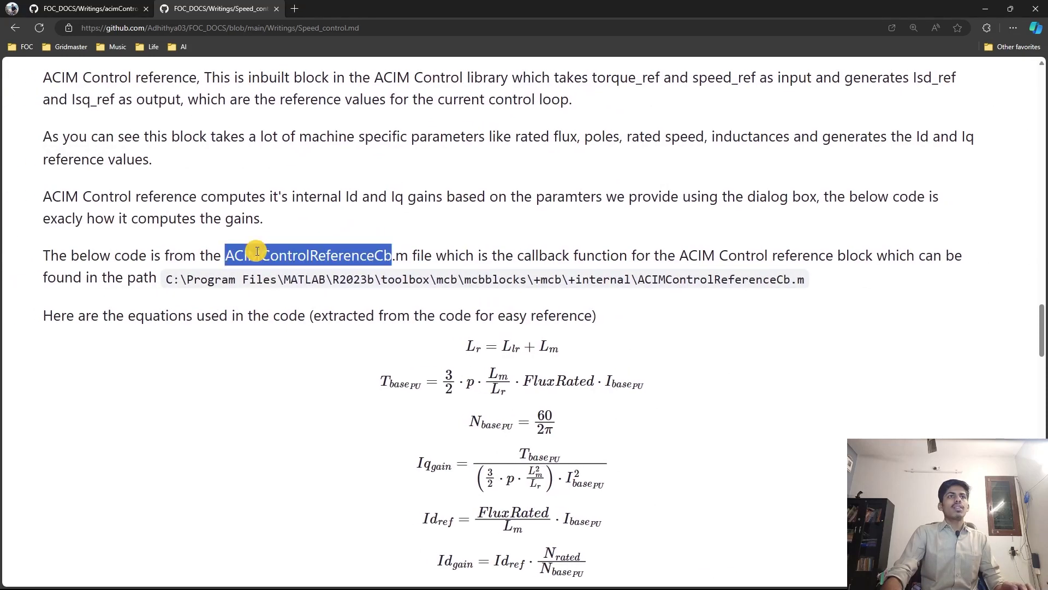
pyautogui.click(382, 258)
pyautogui.moveTo(375, 258); pyautogui.dragTo(409, 258)
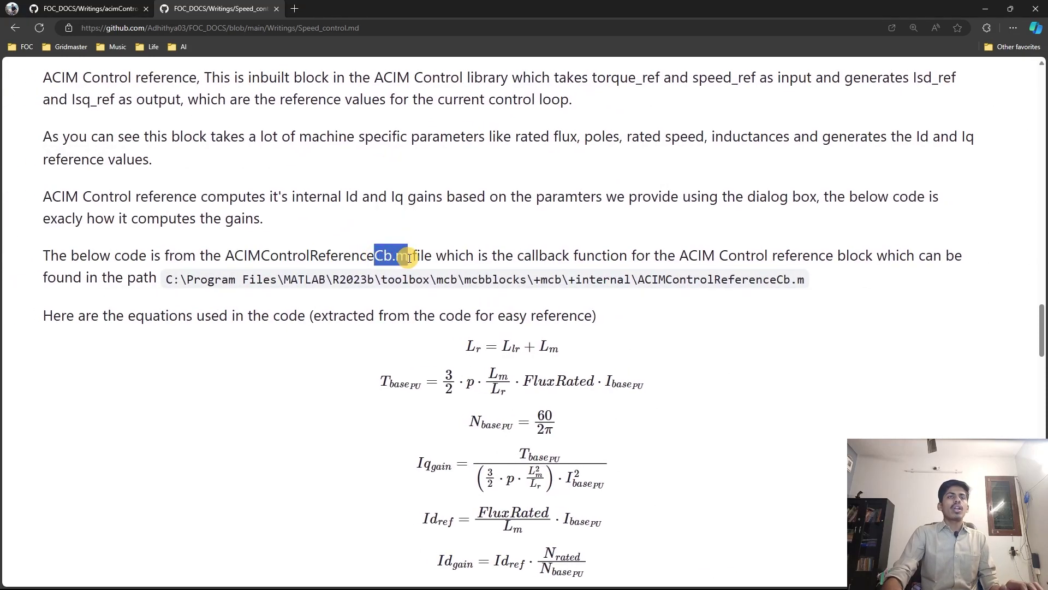
pyautogui.moveTo(167, 280); pyautogui.dragTo(573, 282)
pyautogui.moveTo(652, 282); pyautogui.dragTo(817, 285)
pyautogui.click(817, 285)
pyautogui.scroll(-9, 717, 301)
pyautogui.scroll(10, 329, 244)
# Return to the acimControlRefCB.m code and examine its initialization check, dummy return values and default motor parameters.
pyautogui.click(82, 8)
pyautogui.scroll(-3, 404, 289)
pyautogui.keyDown('ctrl'); pyautogui.scroll(3, 198, 248); pyautogui.keyUp('ctrl')
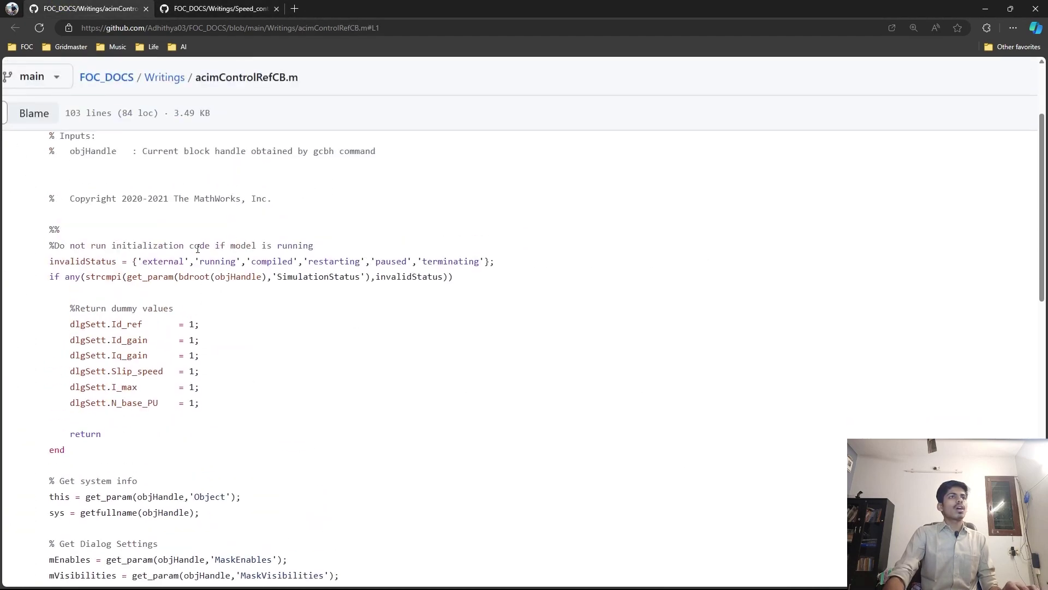
pyautogui.keyDown('ctrl'); pyautogui.scroll(-3, 198, 248); pyautogui.keyUp('ctrl')
pyautogui.scroll(3, 202, 250)
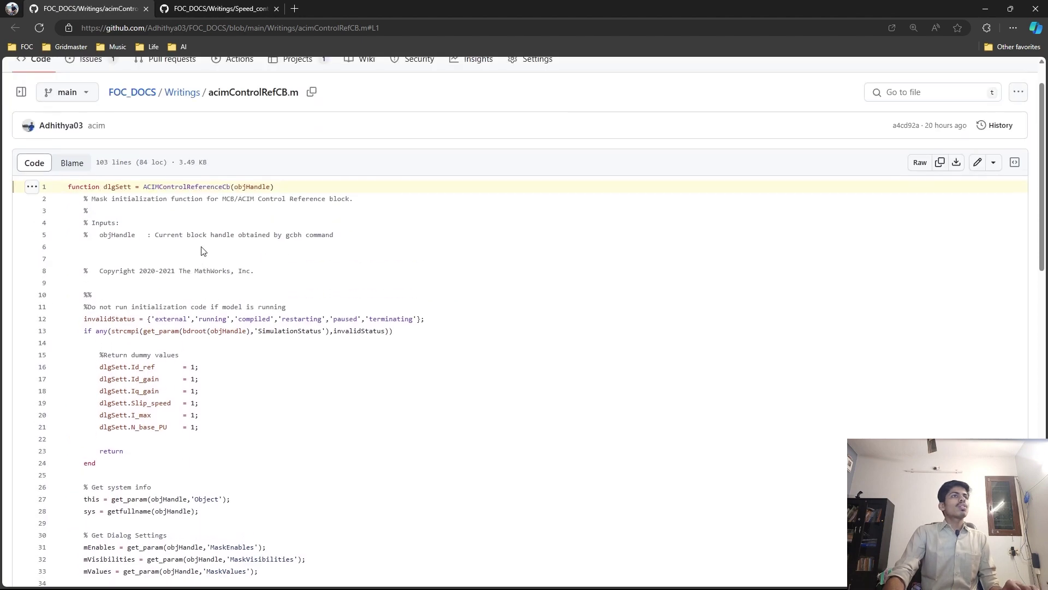
pyautogui.keyDown('ctrl'); pyautogui.scroll(3, 182, 327); pyautogui.keyUp('ctrl')
pyautogui.scroll(-10, 183, 333)
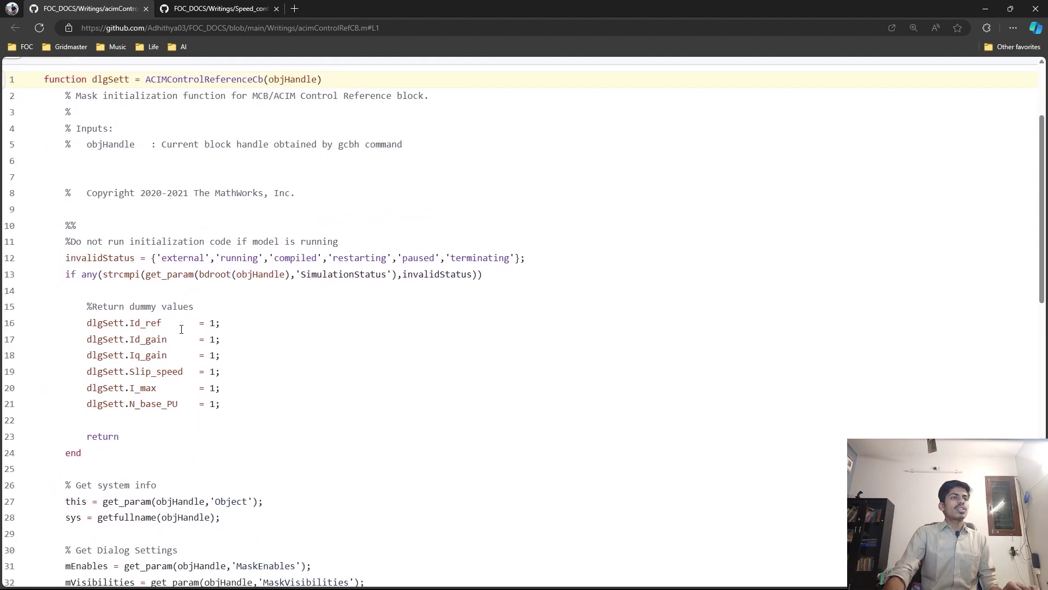
pyautogui.scroll(-2, 141, 284)
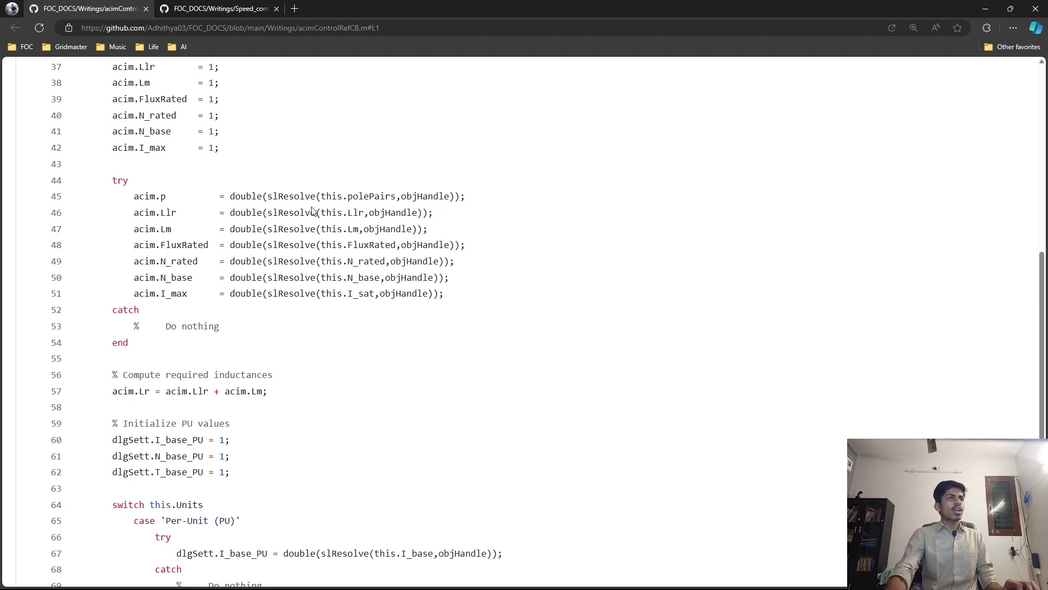
# Examine the code lines that resolve the motor parameters from the block dialog and compute the rotor inductance acim.Lr.
pyautogui.moveTo(135, 194); pyautogui.dragTo(165, 197)
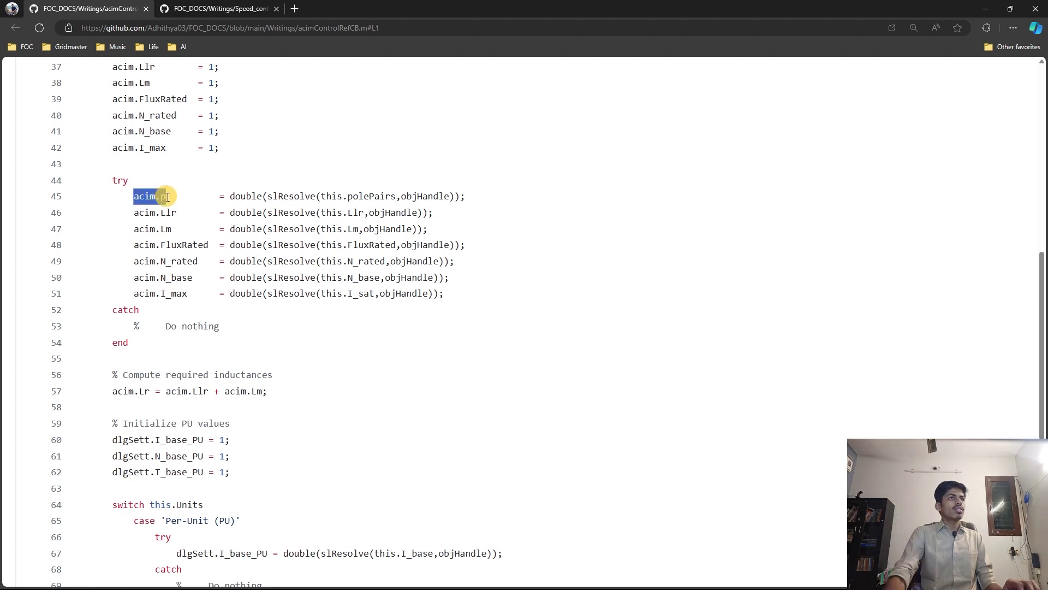
pyautogui.click(167, 179)
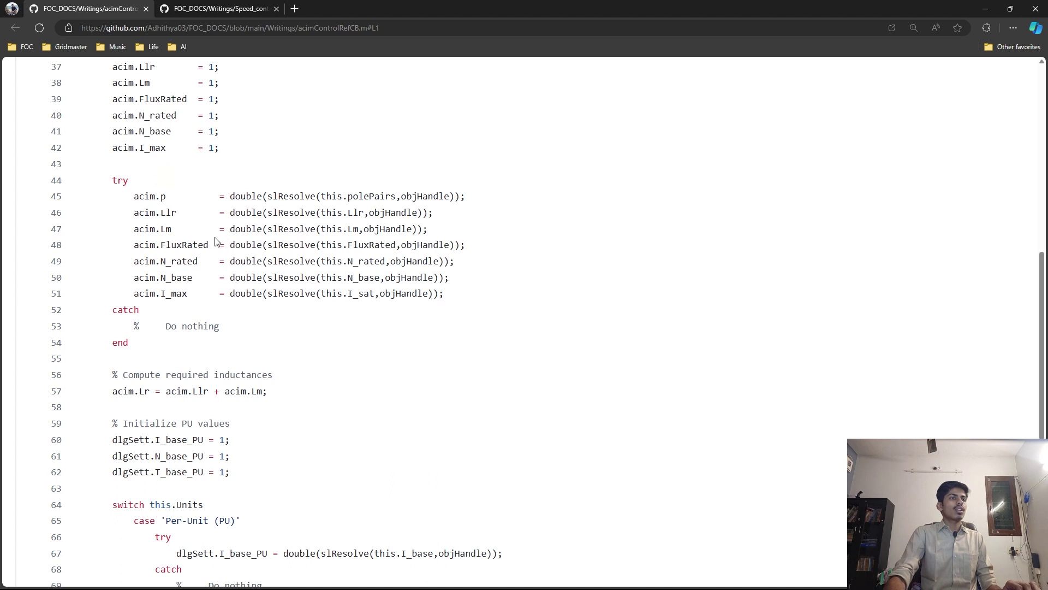
pyautogui.scroll(-5, 215, 243)
pyautogui.moveTo(119, 157); pyautogui.dragTo(226, 157)
pyautogui.click(309, 177)
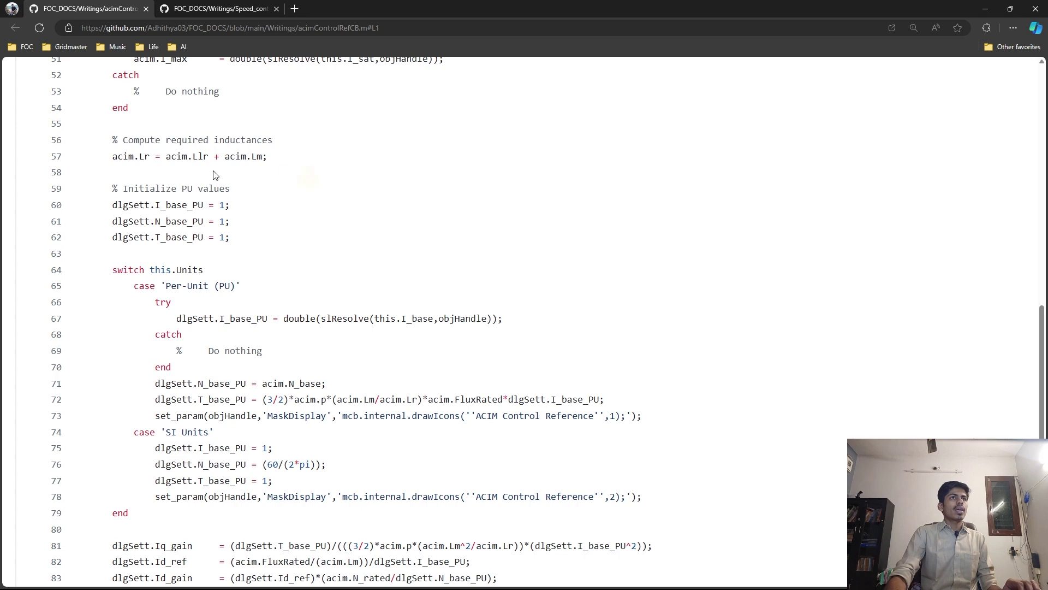
pyautogui.scroll(-3, 411, 206)
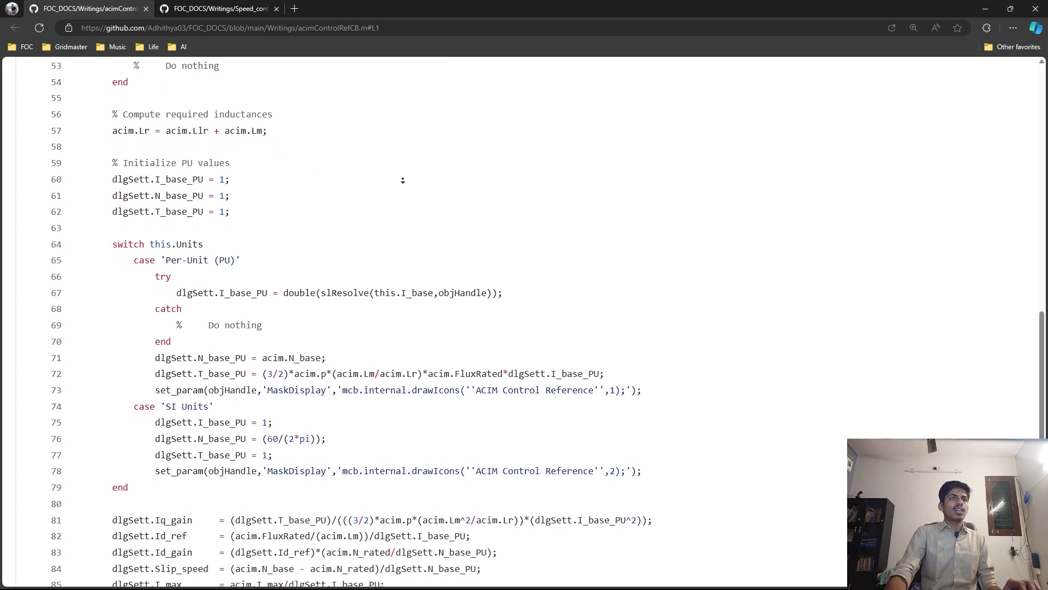
# Examine the Iq_gain, Id_ref, Id_gain, Slip_speed and I_max equations and the base torque update code below them.
pyautogui.scroll(-3, 402, 193)
pyautogui.scroll(3, 121, 295)
pyautogui.moveTo(89, 278); pyautogui.dragTo(351, 358)
pyautogui.click(364, 410)
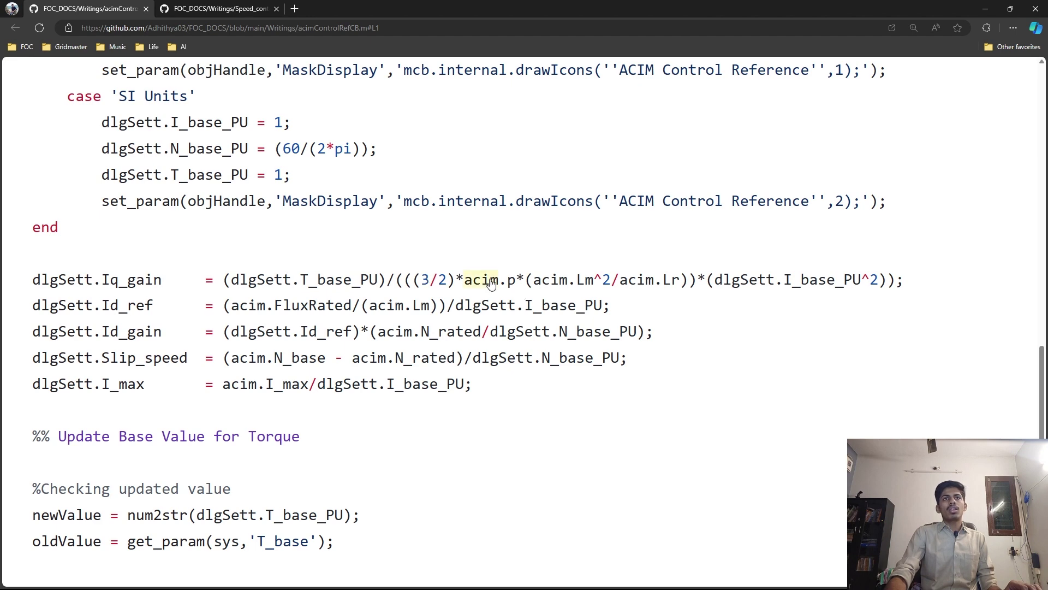
pyautogui.scroll(3, 115, 361)
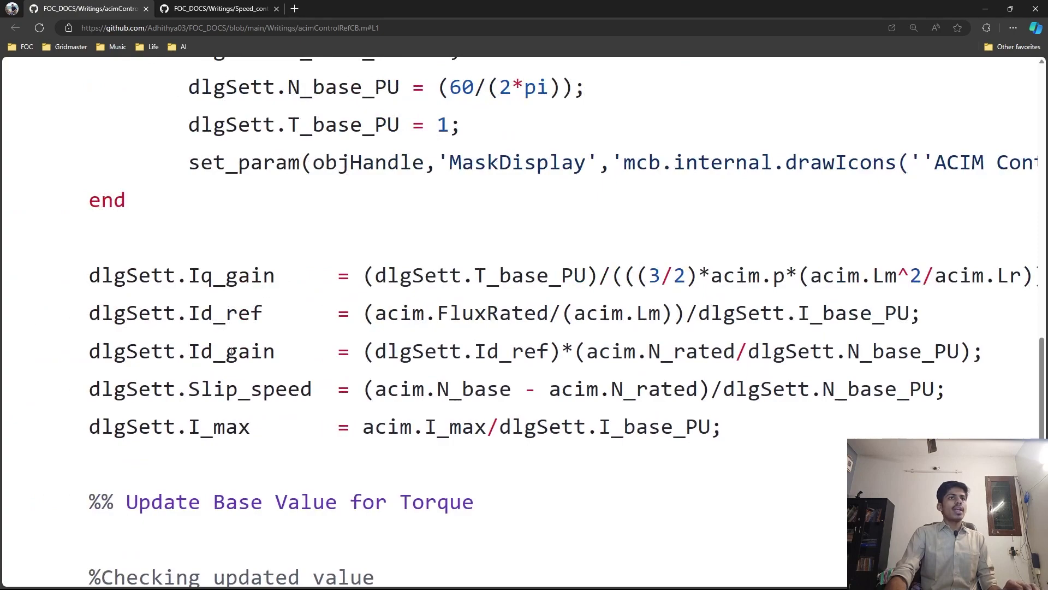
pyautogui.scroll(-5, 228, 418)
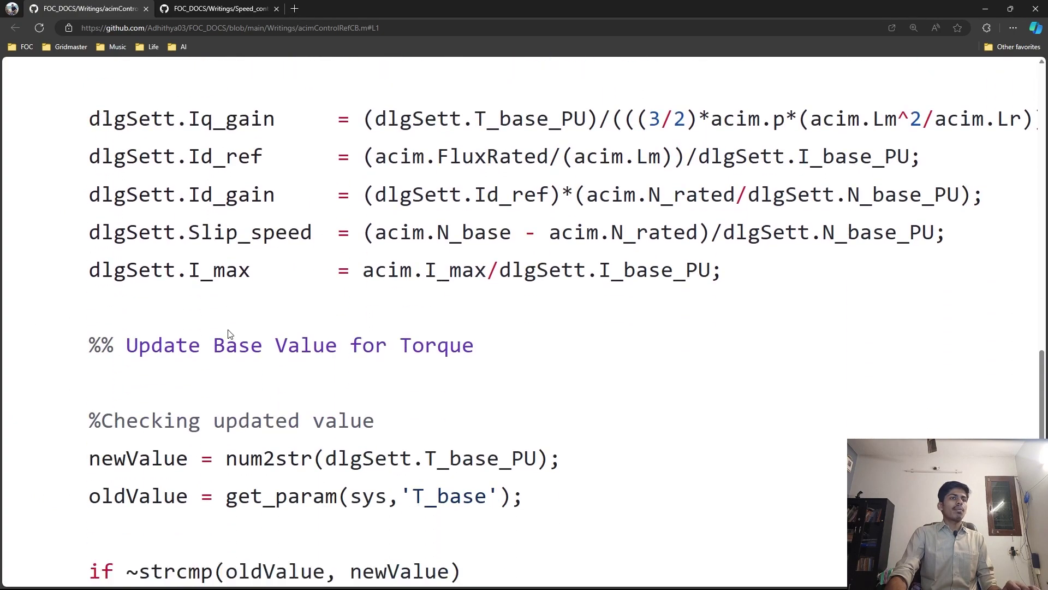
pyautogui.scroll(-3, 267, 360)
pyautogui.scroll(-1, 268, 359)
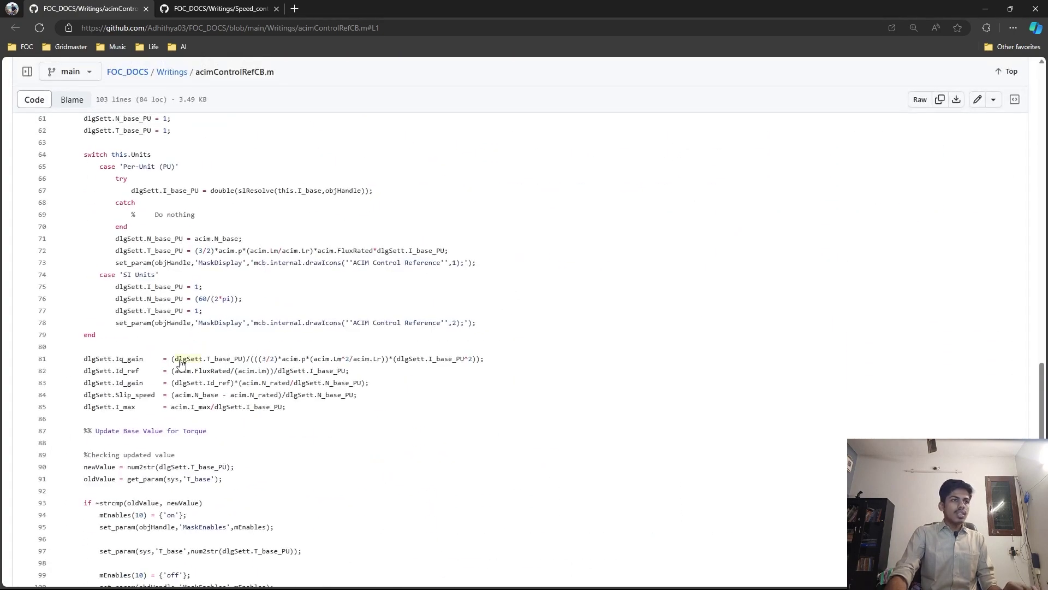
pyautogui.scroll(-2, 180, 363)
# Switch back to the Simulink model and reopen the Id_ref_limit subsystem inside ACIM Control Reference.
pyautogui.click(986, 9)
pyautogui.hotkey('alt', 'Tab')
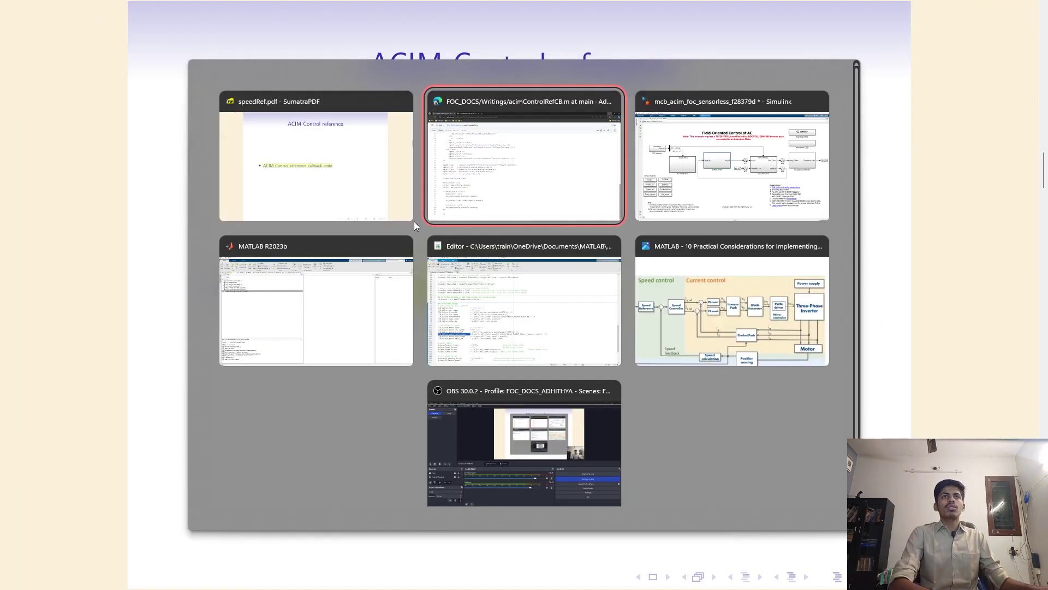
pyautogui.doubleClick(412, 285)
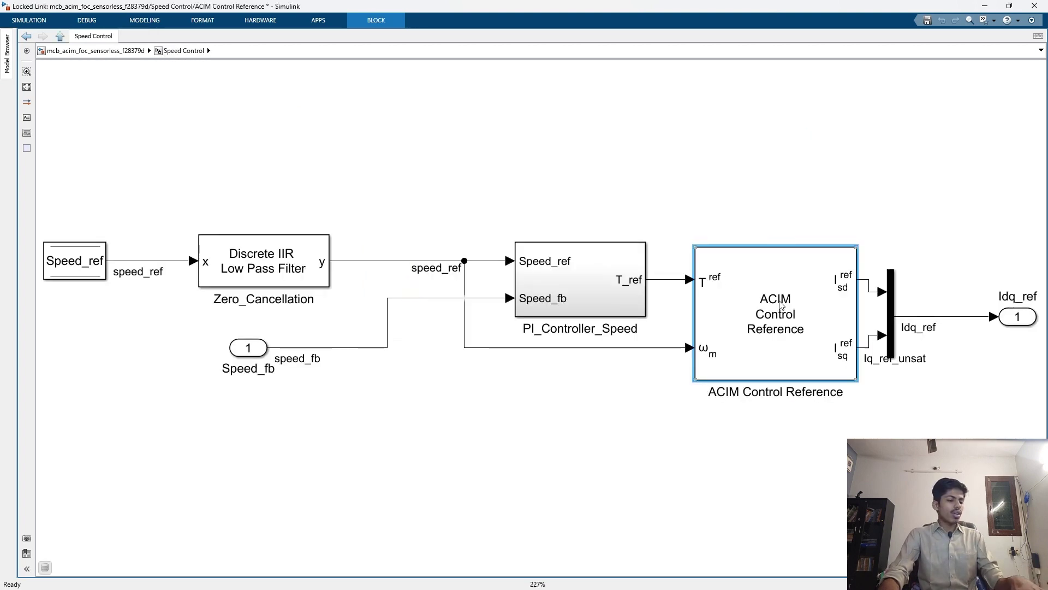
pyautogui.doubleClick(782, 306)
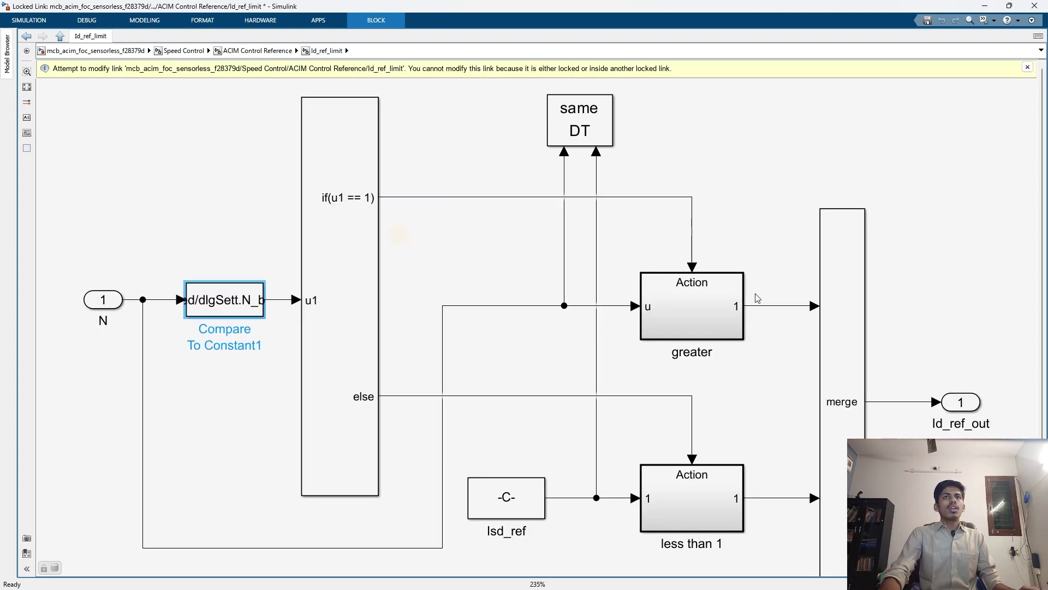
pyautogui.click(265, 50)
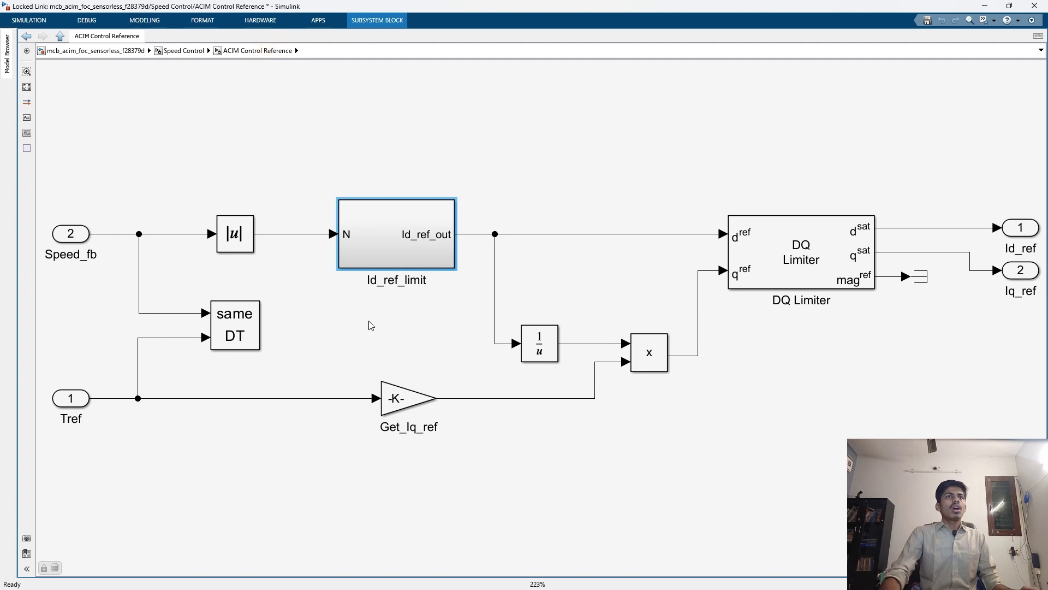
pyautogui.doubleClick(397, 221)
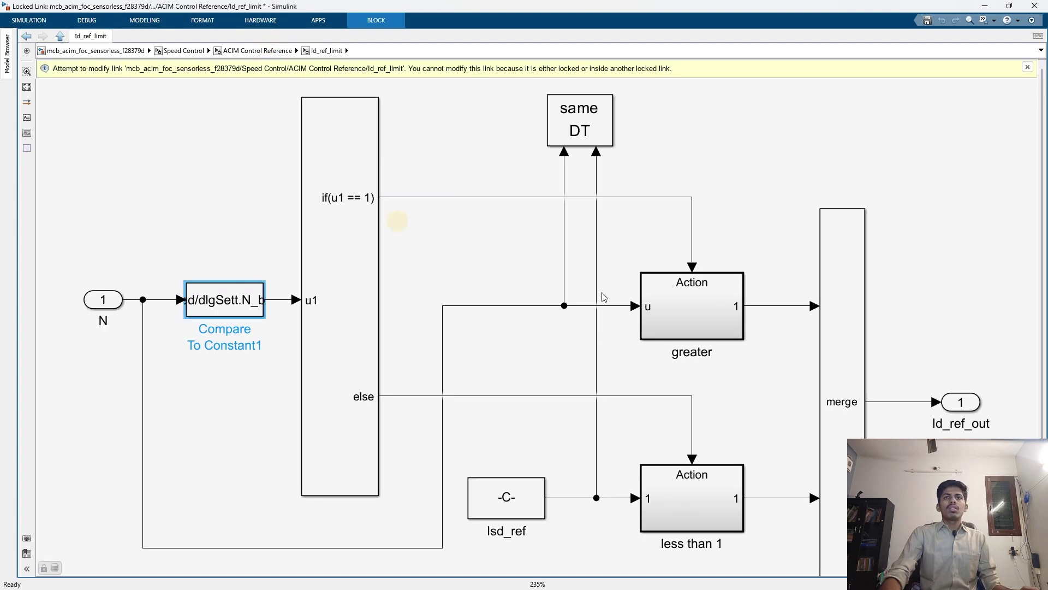
# Open the greater action subsystem and check the parameters of its Gain block.
pyautogui.click(734, 317)
pyautogui.doubleClick(734, 317)
pyautogui.doubleClick(590, 428)
pyautogui.click(707, 405)
pyautogui.click(913, 335)
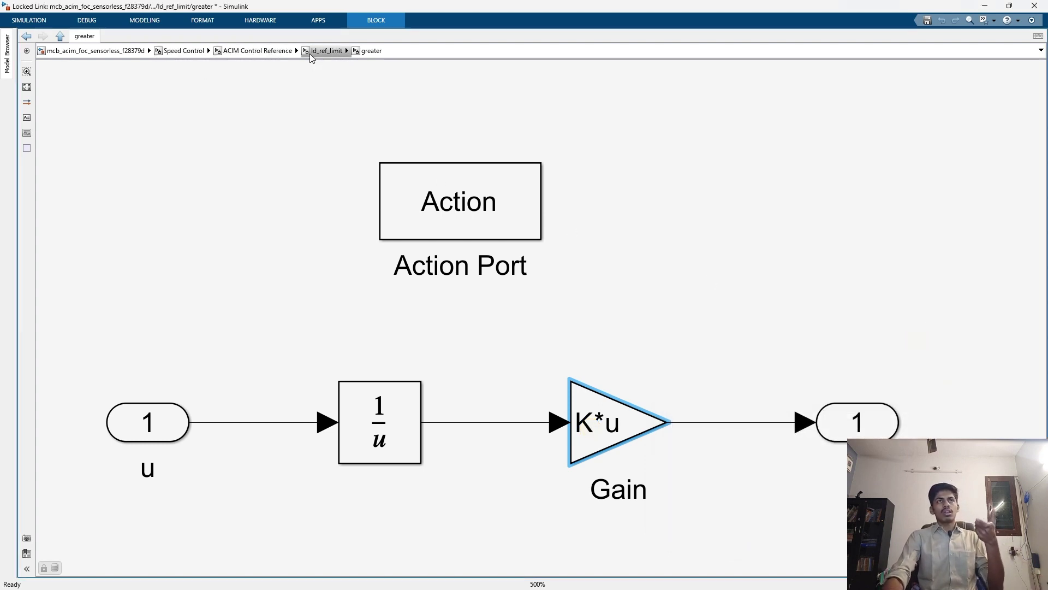
# Return from the greater subsystem up to the Speed Control level and reopen ACIM Control Reference.
pyautogui.click(310, 54)
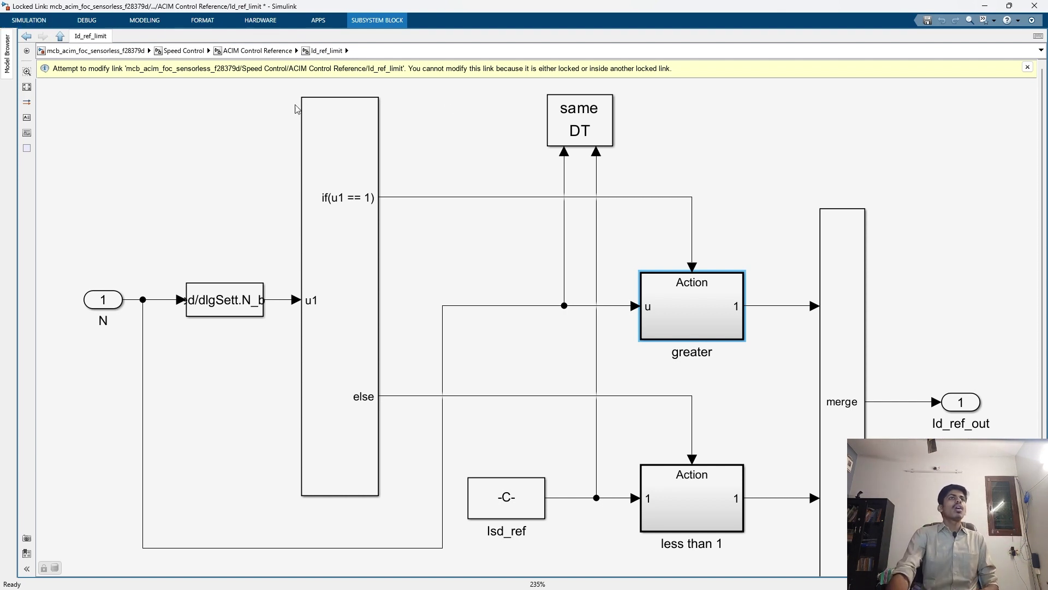
pyautogui.click(250, 50)
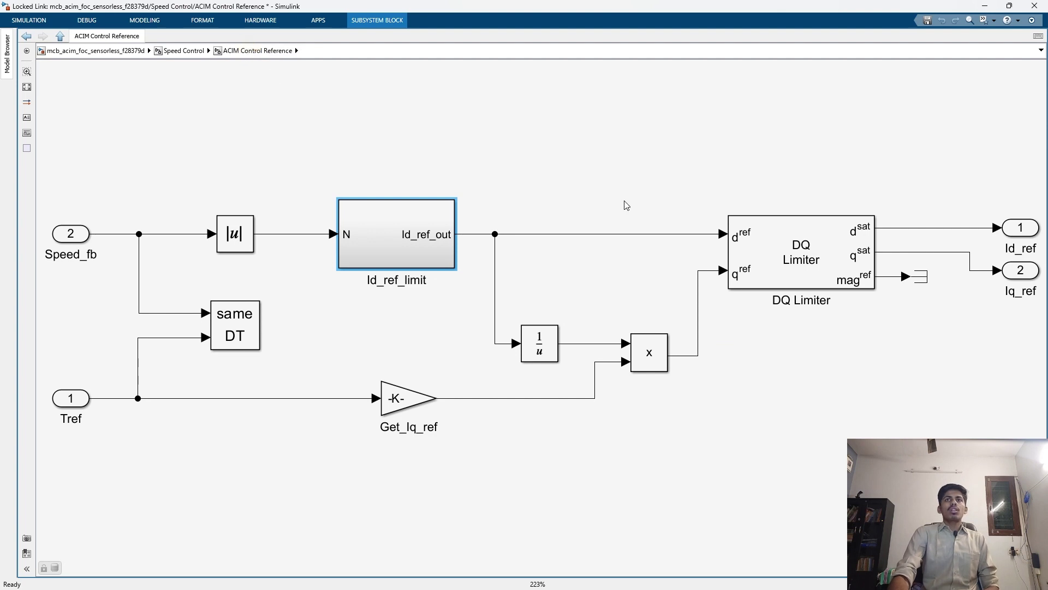
pyautogui.click(185, 51)
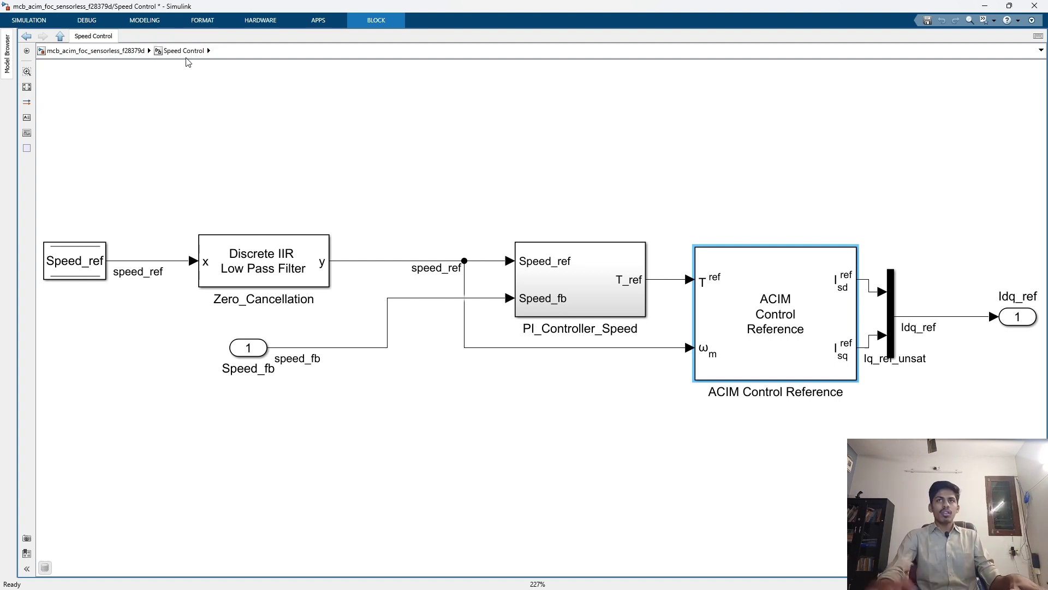
pyautogui.press('Return')
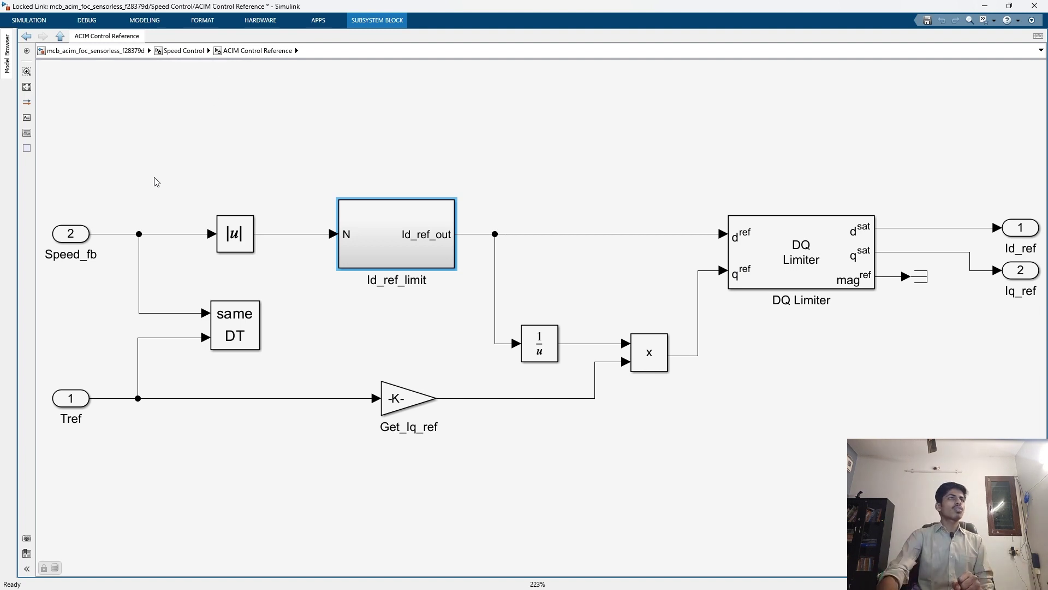
# Trace the Tref input to the Get_Iq_ref gain, checking its source in Speed Control before reopening ACIM Control Reference.
pyautogui.moveTo(48, 358); pyautogui.dragTo(110, 411)
pyautogui.moveTo(431, 466); pyautogui.dragTo(328, 382)
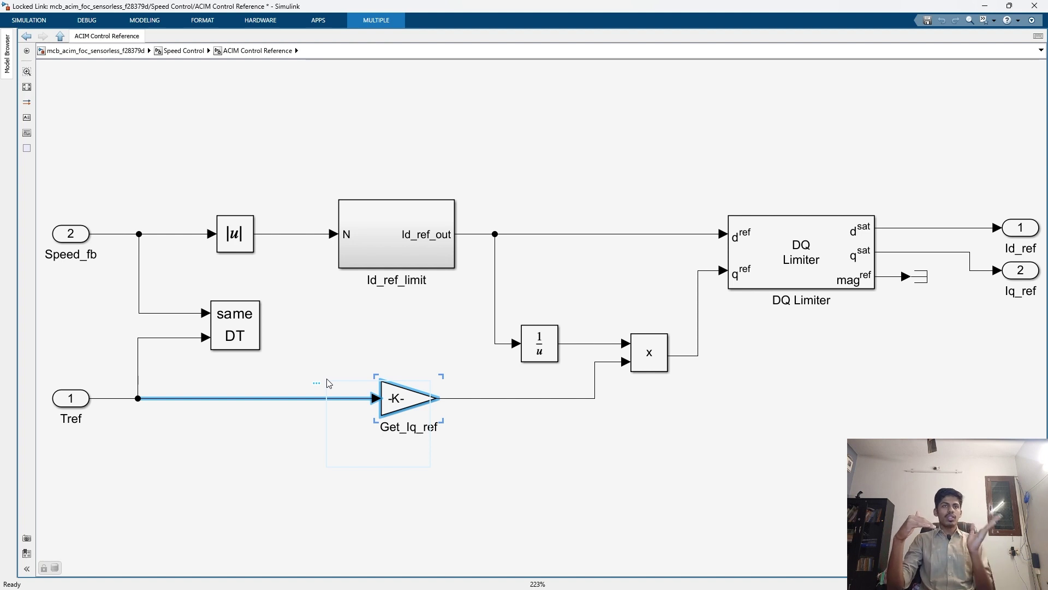
pyautogui.click(295, 441)
pyautogui.moveTo(58, 368); pyautogui.dragTo(87, 402)
pyautogui.click(180, 47)
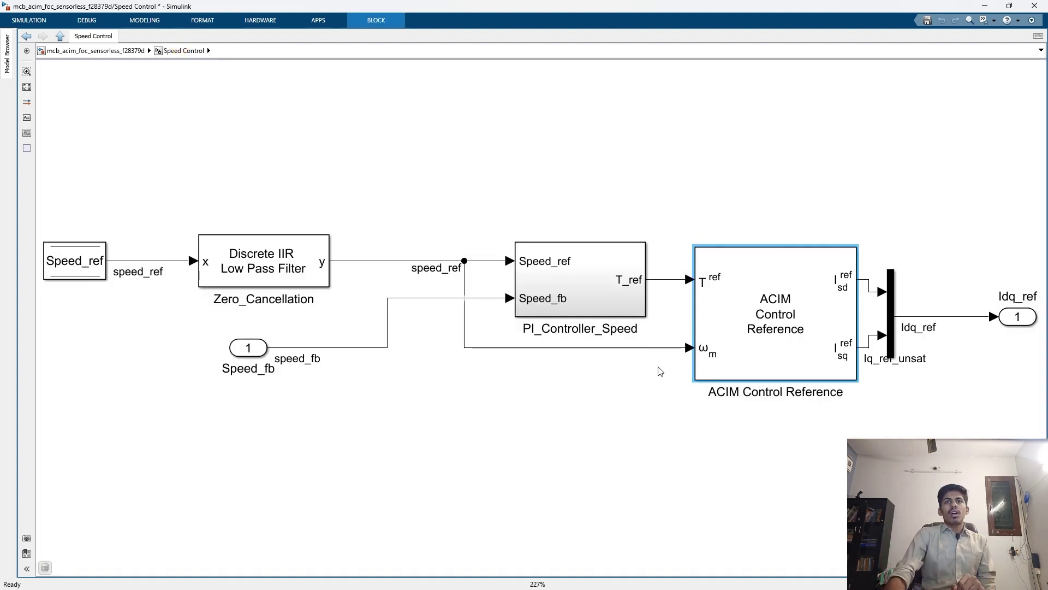
pyautogui.doubleClick(837, 320)
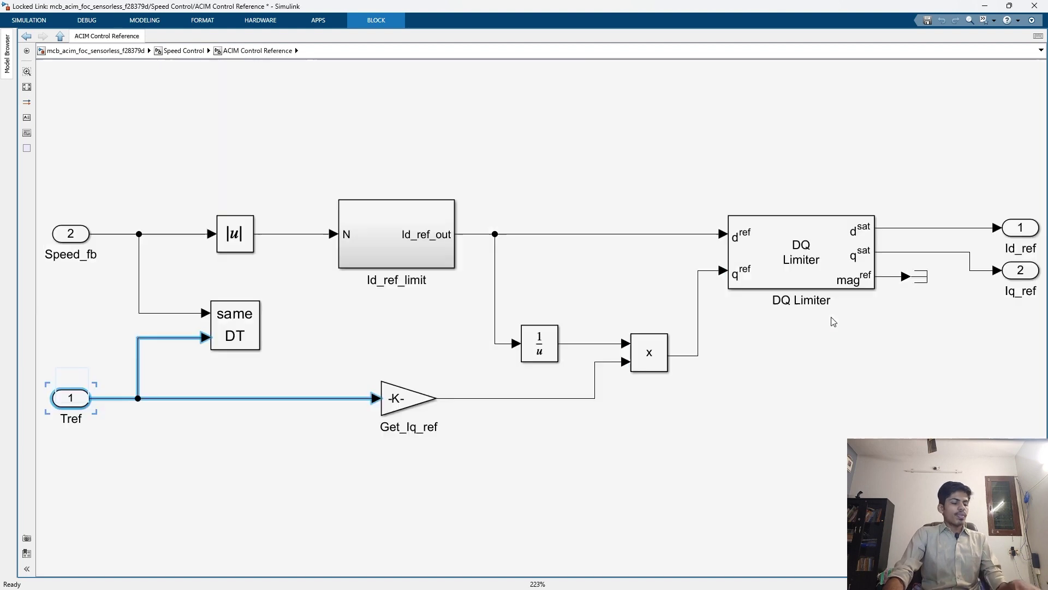
# Check the gain parameter of the Get_Iq_ref block and close its dialog.
pyautogui.click(397, 395)
pyautogui.doubleClick(397, 395)
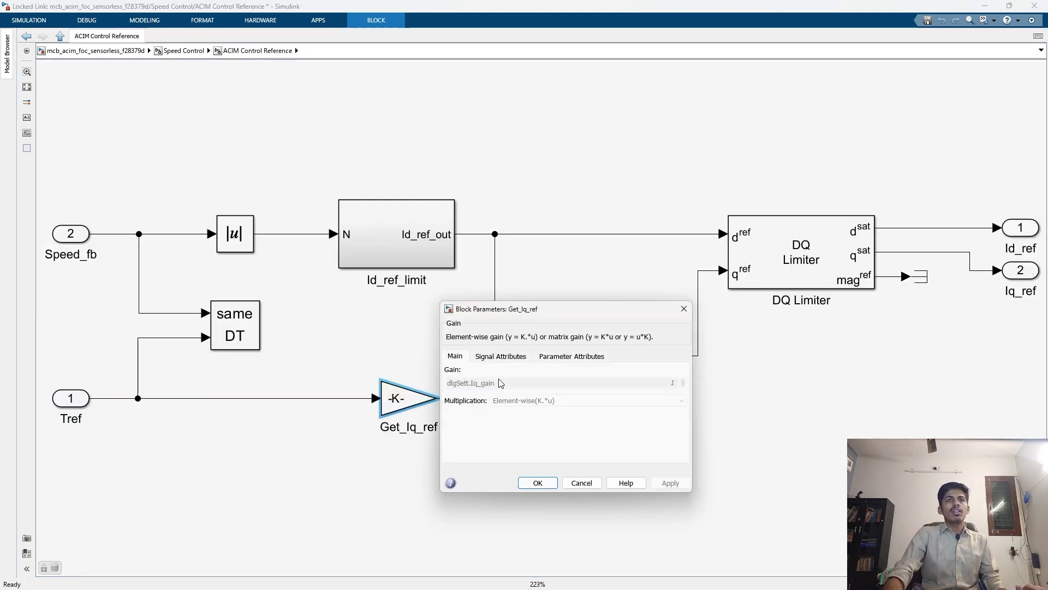
pyautogui.click(685, 315)
pyautogui.click(683, 309)
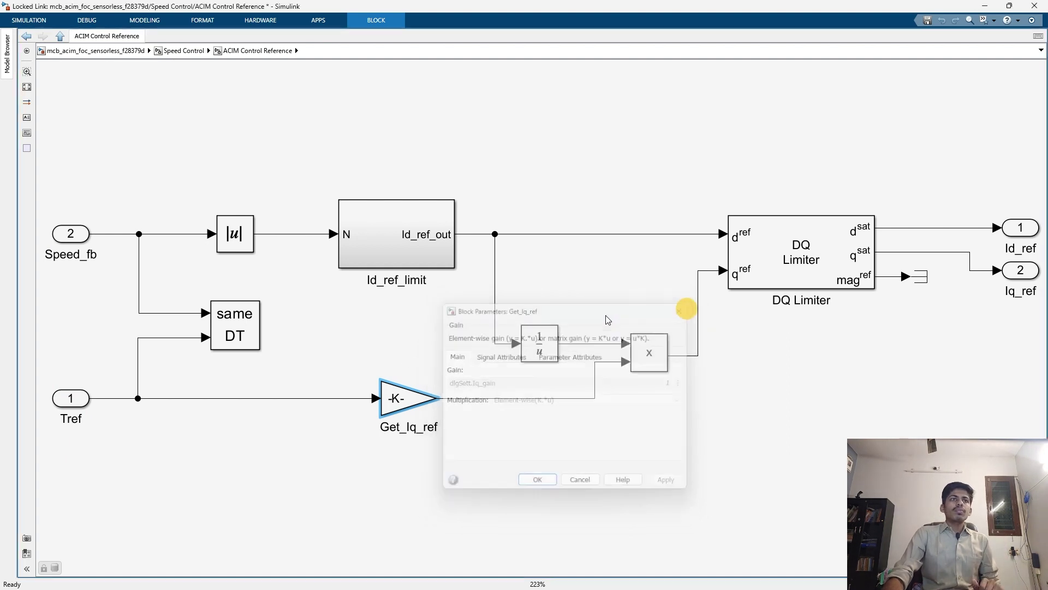
# Trace the Speed_fb and Tref signals into the same DT block, the Abs block and the Get_Iq_ref gain.
pyautogui.doubleClick(239, 333)
pyautogui.click(361, 384)
pyautogui.moveTo(173, 304); pyautogui.dragTo(182, 343)
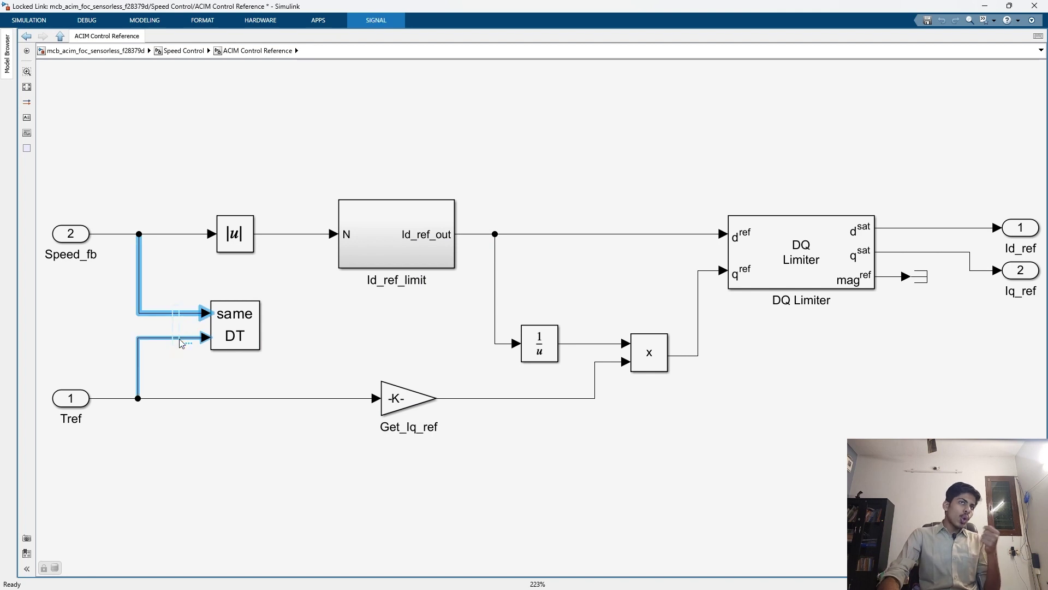
pyautogui.moveTo(156, 202); pyautogui.dragTo(170, 237)
pyautogui.moveTo(176, 376); pyautogui.dragTo(195, 400)
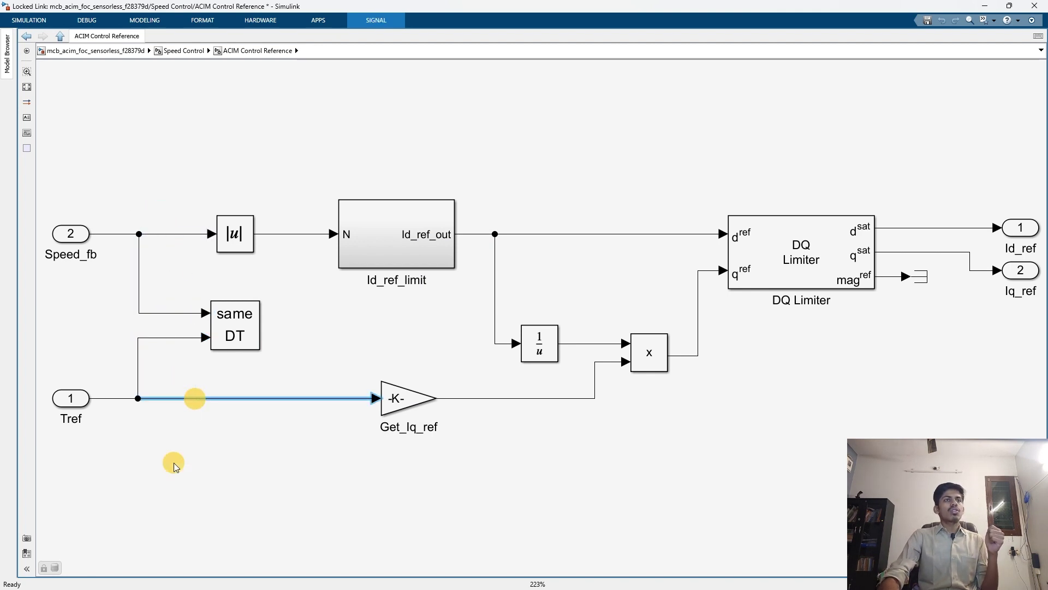
pyautogui.click(173, 461)
pyautogui.moveTo(158, 208); pyautogui.dragTo(170, 236)
pyautogui.moveTo(189, 386); pyautogui.dragTo(204, 411)
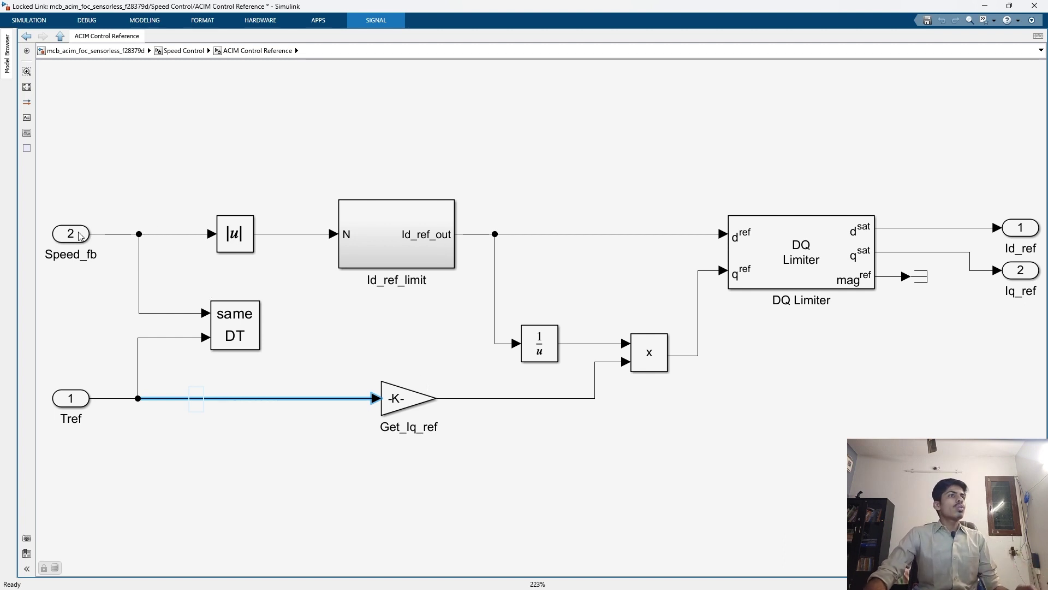
pyautogui.moveTo(100, 213); pyautogui.dragTo(134, 238)
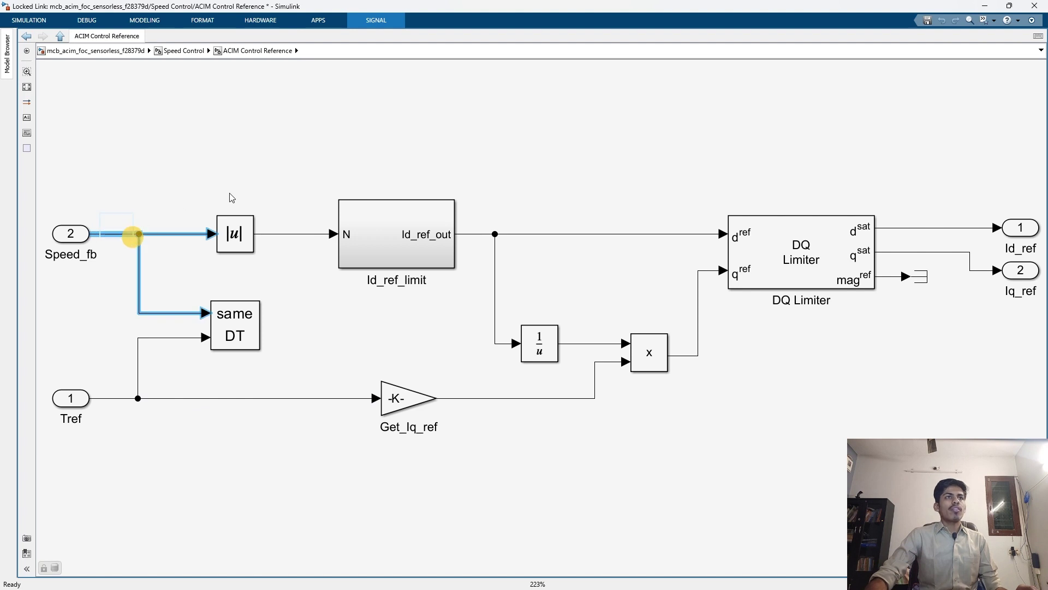
pyautogui.click(231, 238)
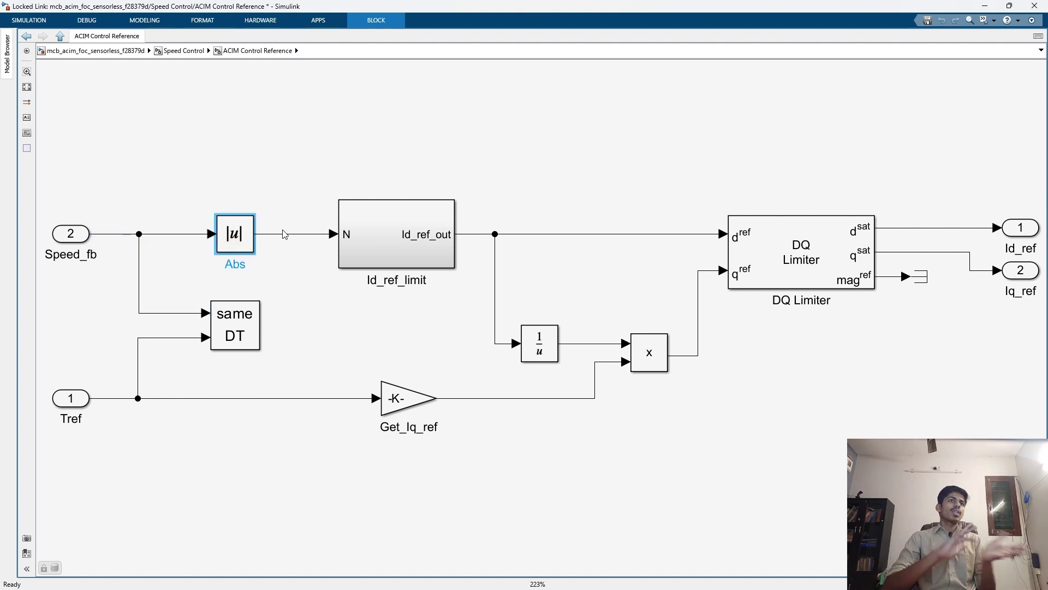
# Revisit the Id_ref_limit subsystem, and consult the induction motor equivalent circuit document before returning to the Simulink model.
pyautogui.doubleClick(386, 202)
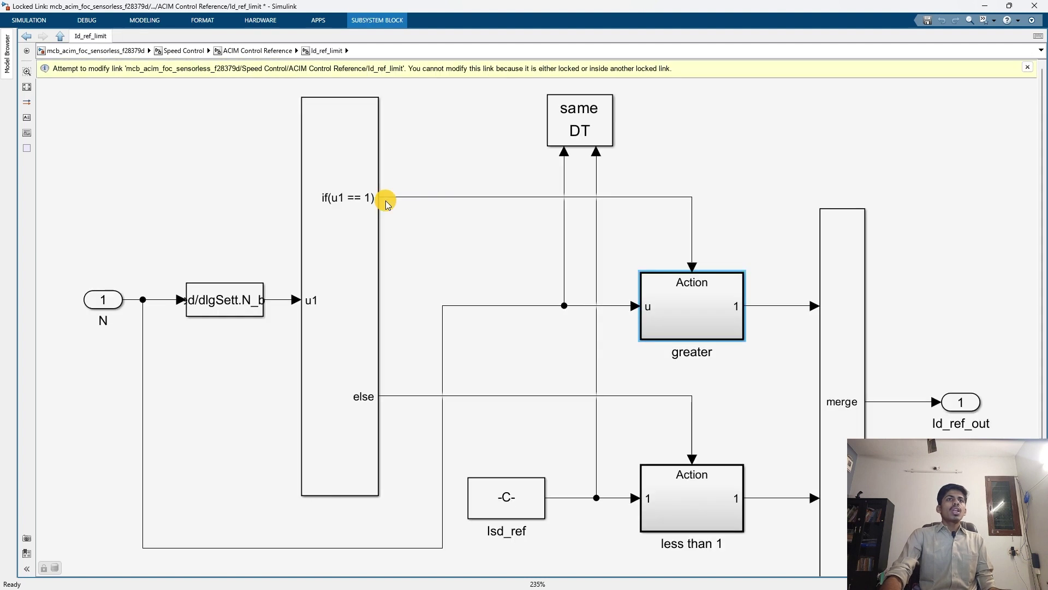
pyautogui.click(253, 50)
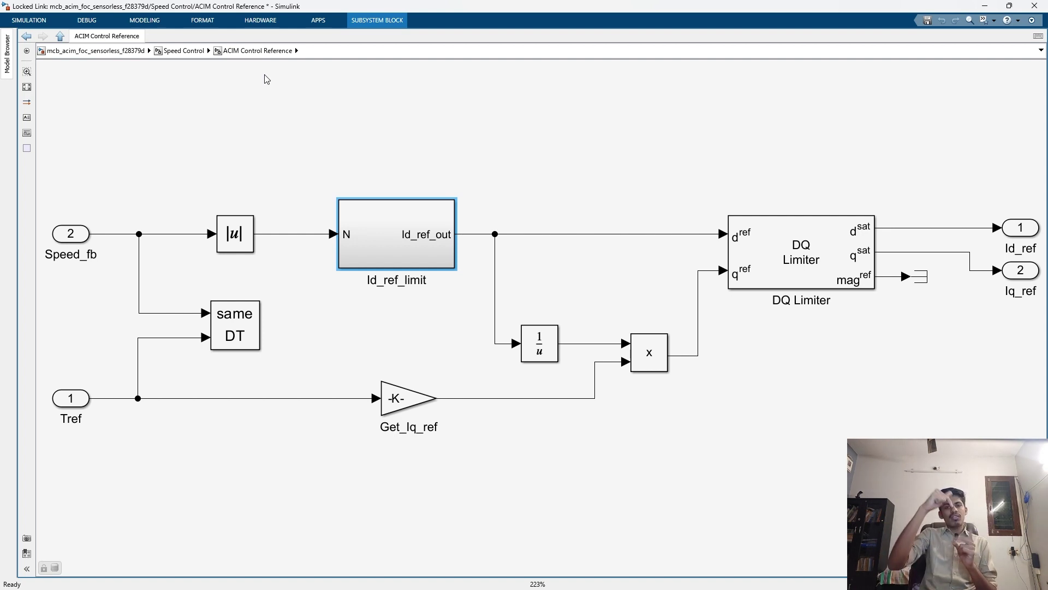
pyautogui.hotkey('alt', 'Tab')
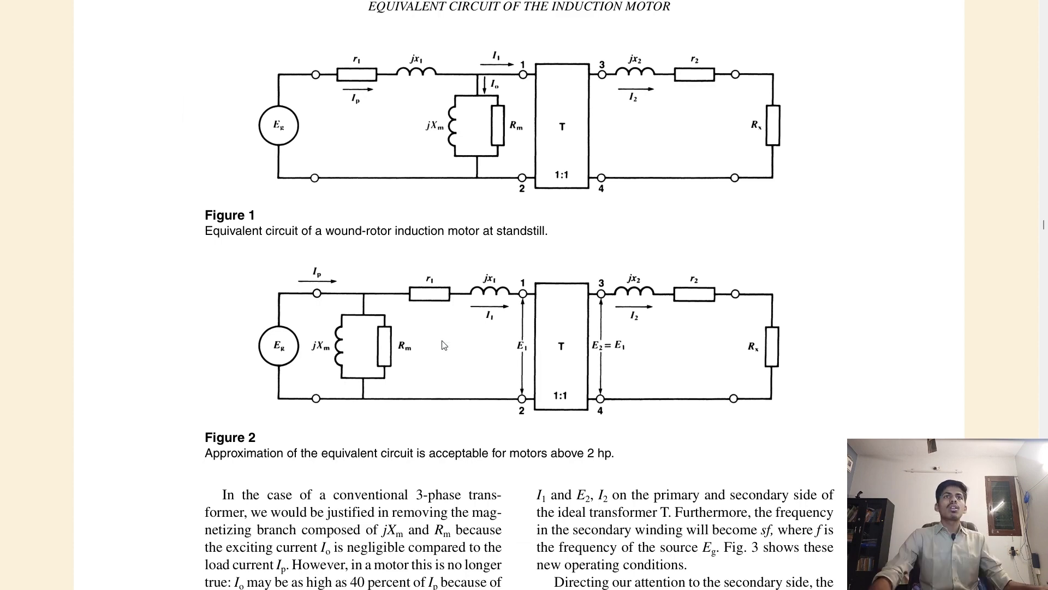
pyautogui.hotkey('alt', 'Tab')
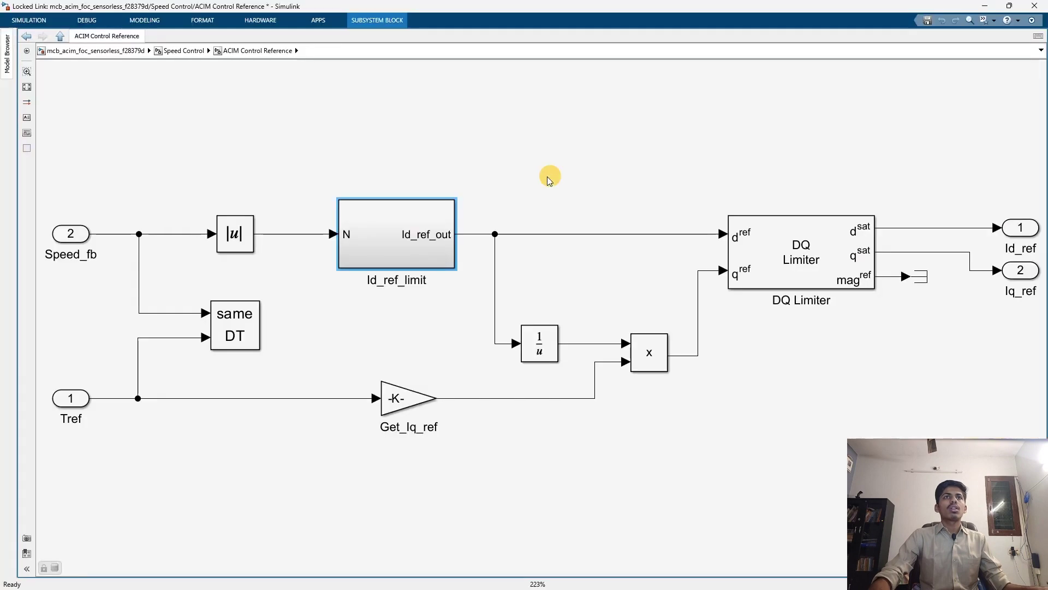
# Highlight the Speed_fb input and check the operator and constant of Compare To Constant1 inside Id_ref_limit.
pyautogui.click(315, 353)
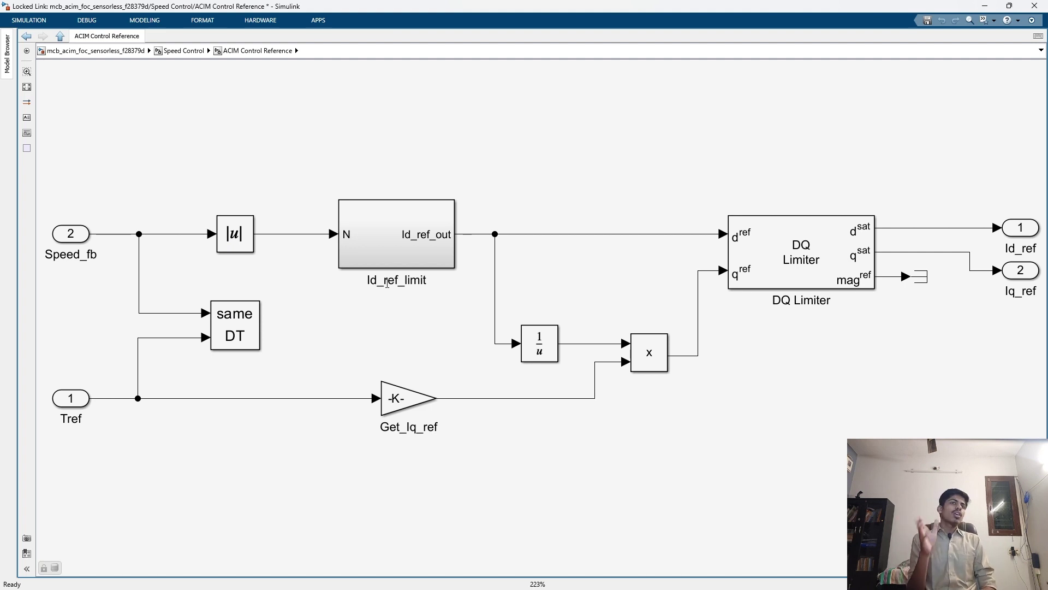
pyautogui.moveTo(63, 164); pyautogui.dragTo(87, 258)
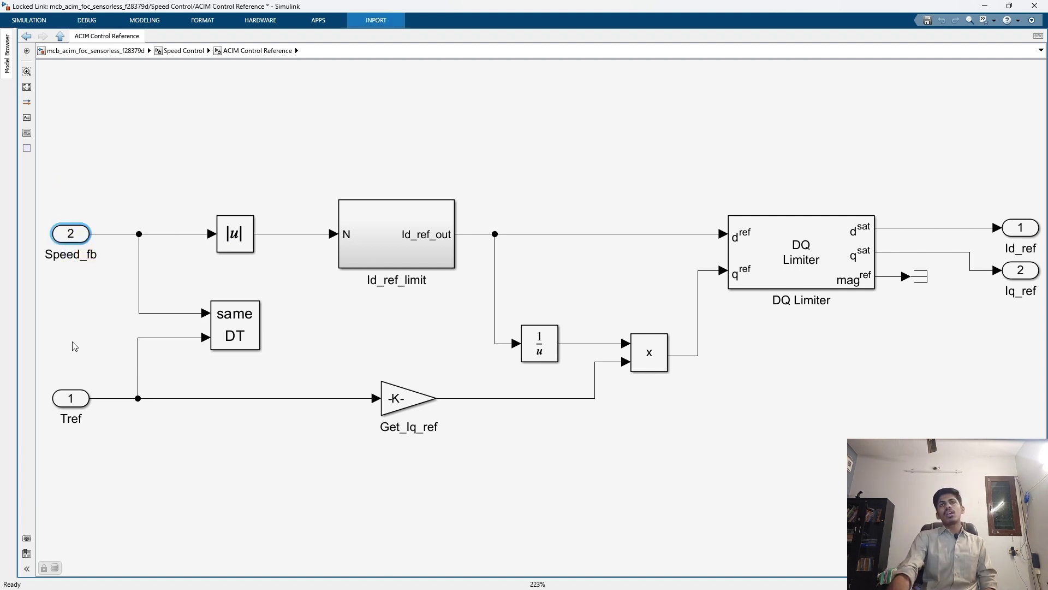
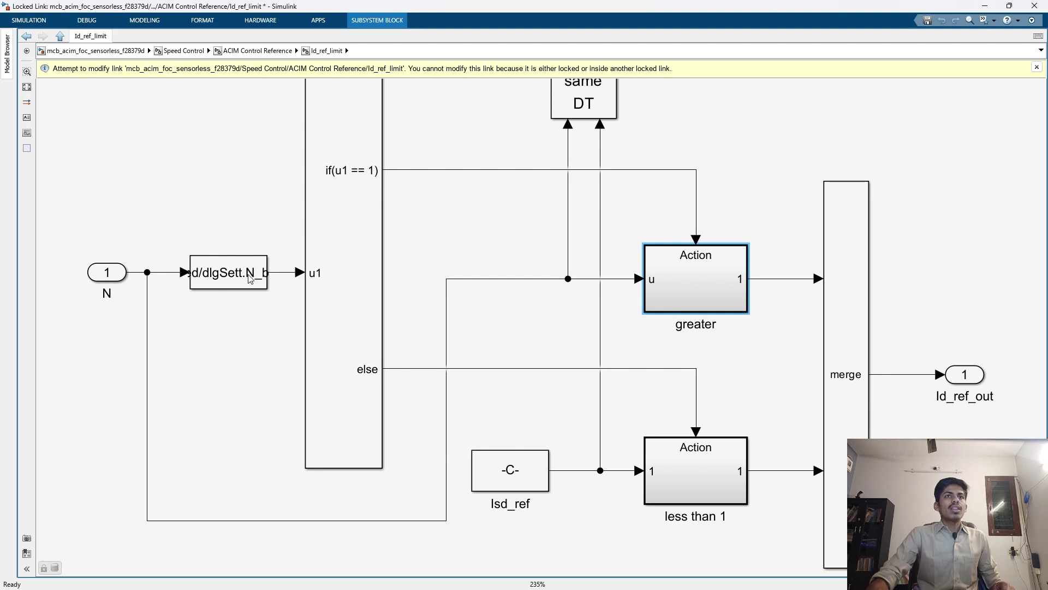
pyautogui.scroll(-1, 291, 264)
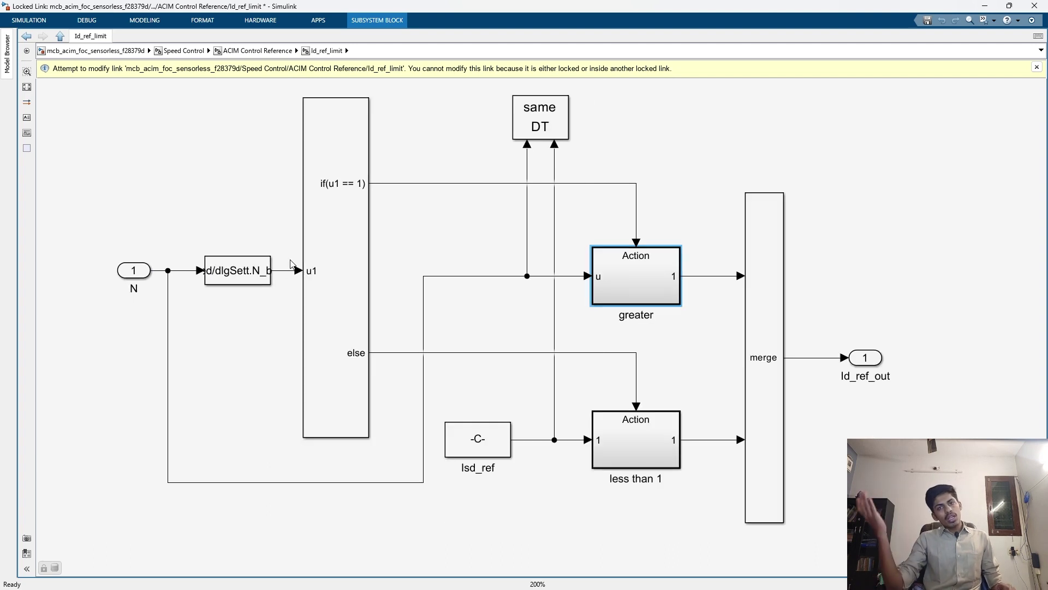
pyautogui.doubleClick(241, 272)
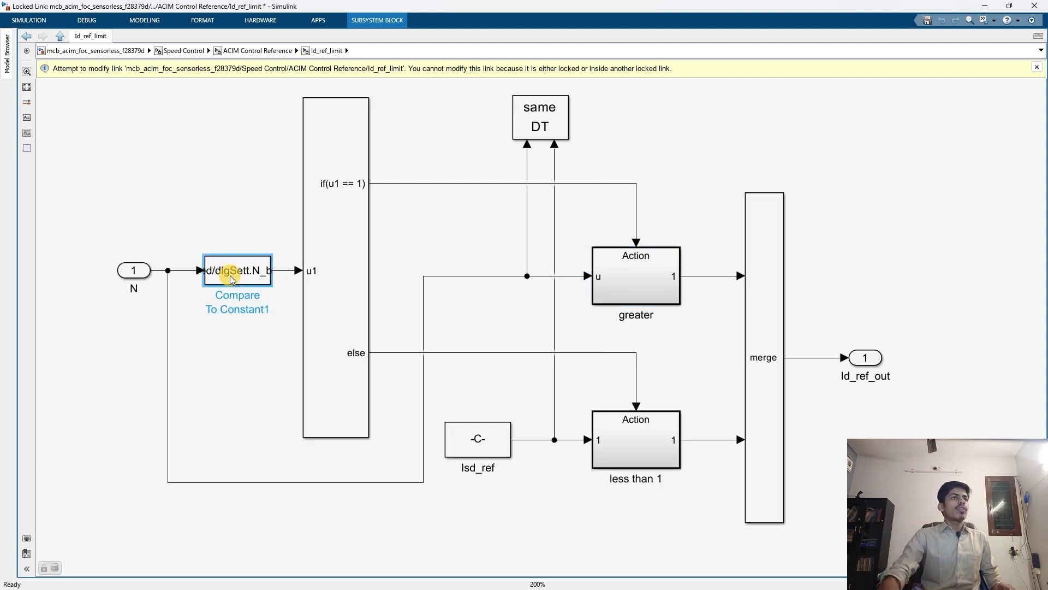
pyautogui.moveTo(463, 178); pyautogui.dragTo(465, 178)
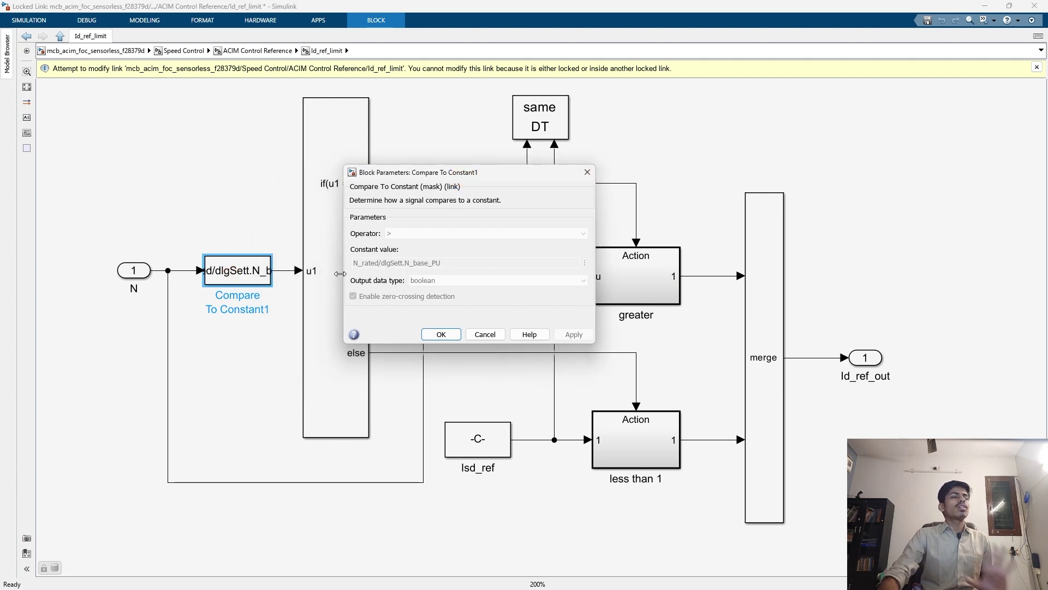
pyautogui.click(587, 172)
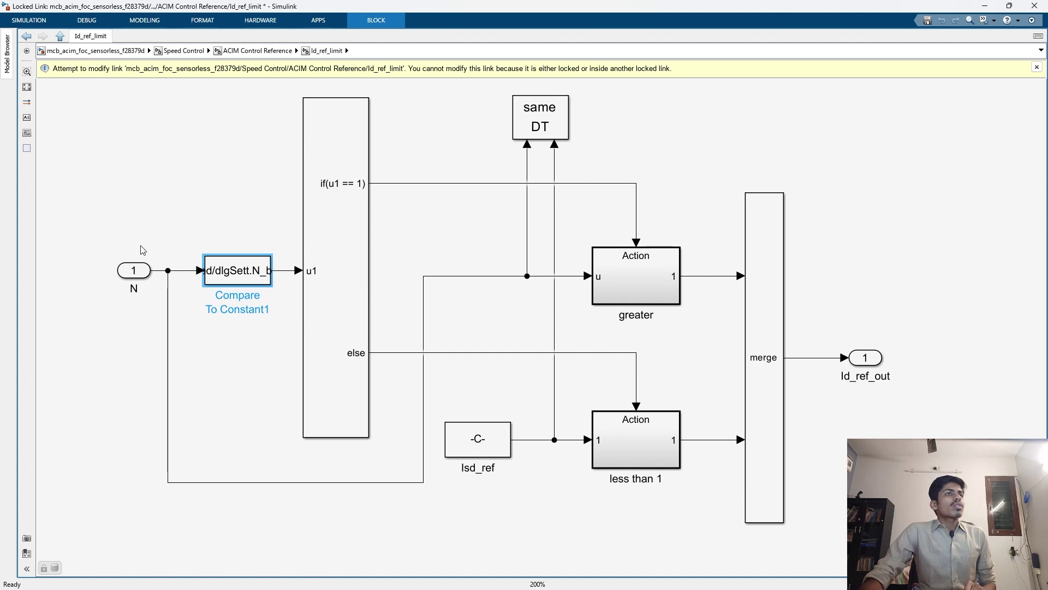
pyautogui.click(257, 270)
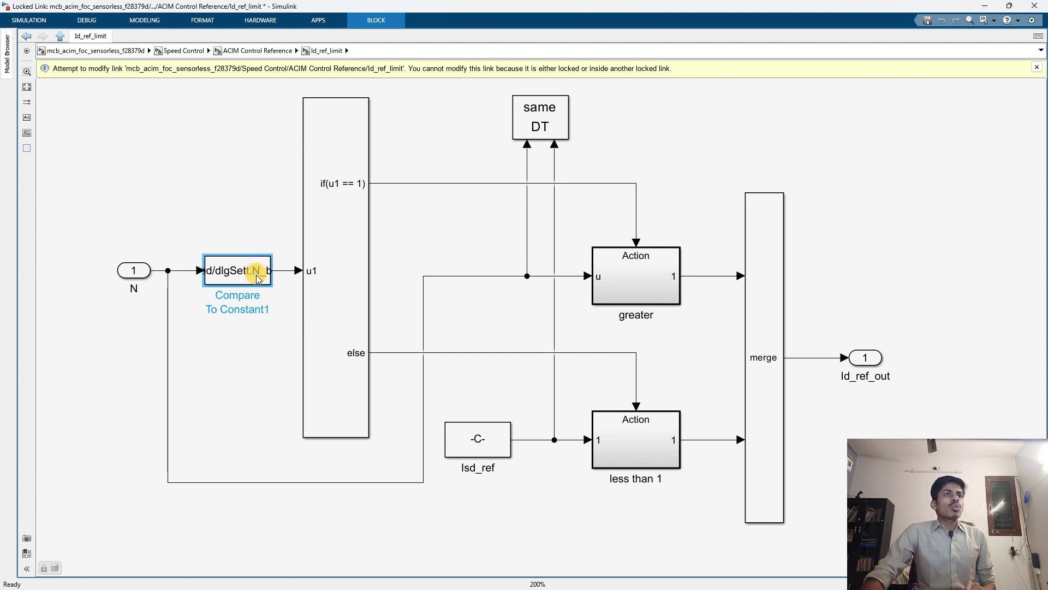
# Check the Gain block's parameters inside the greater action subsystem and return to Id_ref_limit.
pyautogui.doubleClick(649, 273)
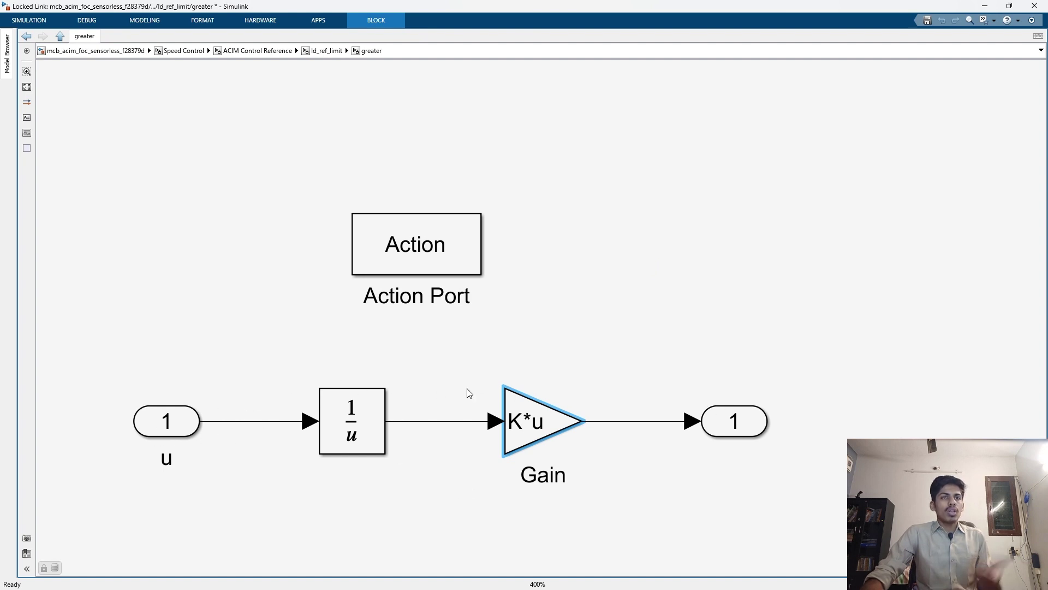
pyautogui.doubleClick(533, 408)
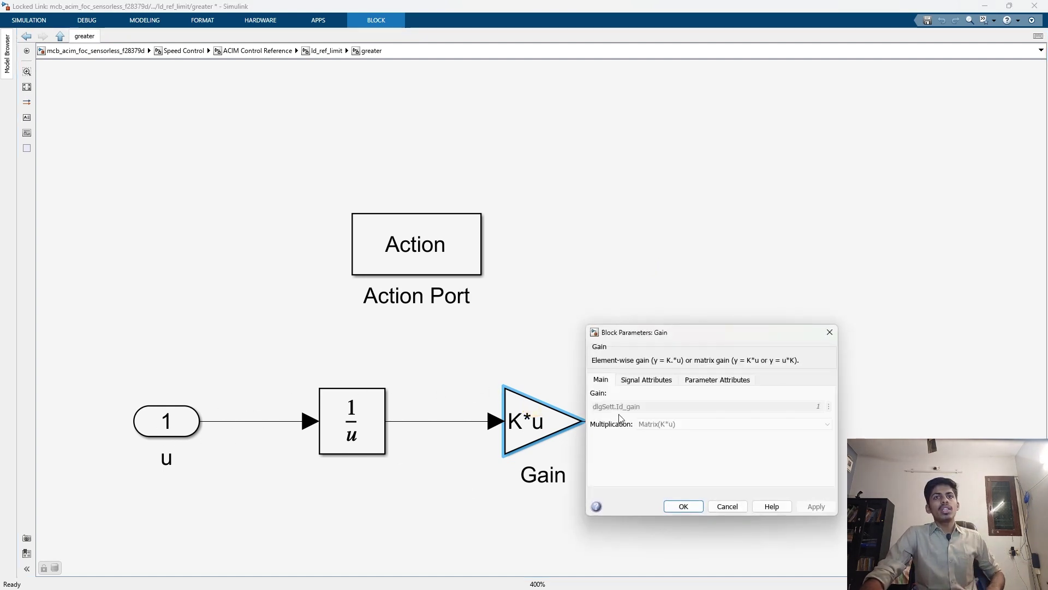
pyautogui.click(830, 332)
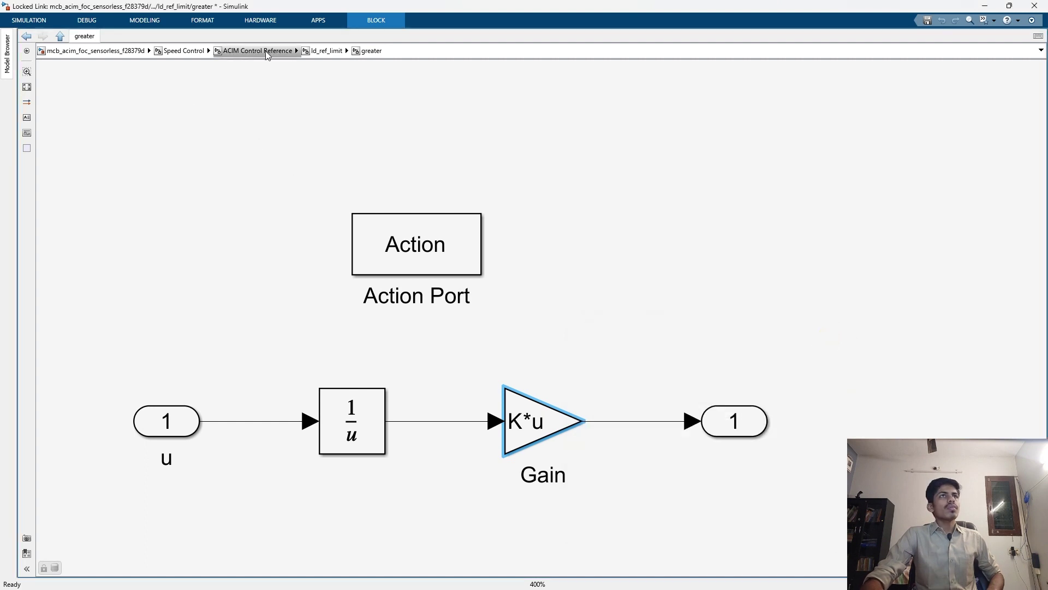
pyautogui.click(326, 50)
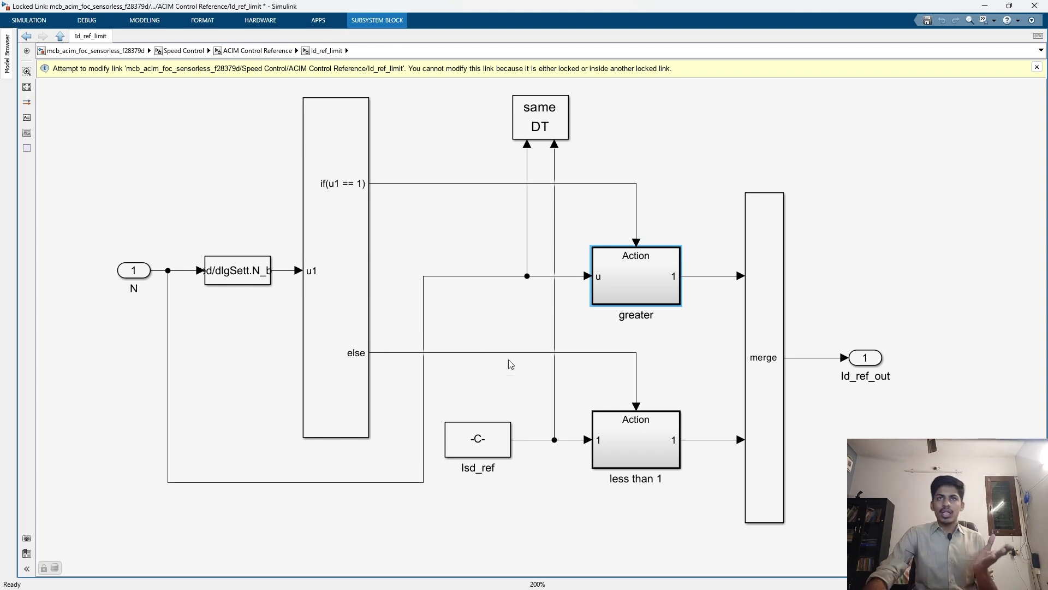
# Inspect the direct input-to-output connection inside the less than 1 action subsystem and return to Id_ref_limit.
pyautogui.doubleClick(599, 437)
pyautogui.moveTo(81, 367); pyautogui.dragTo(204, 421)
pyautogui.moveTo(830, 528); pyautogui.dragTo(133, 392)
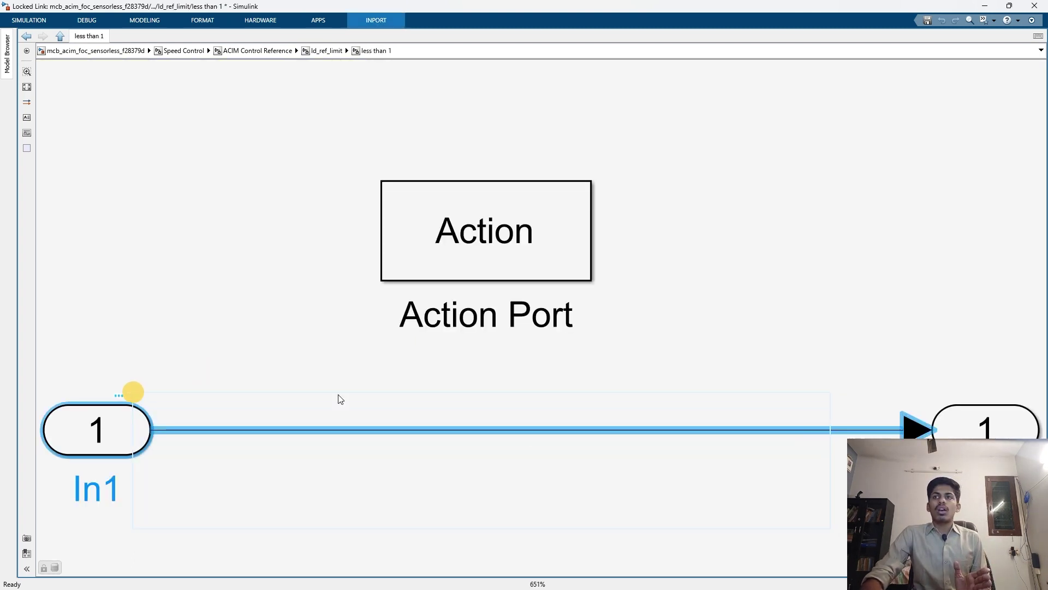
pyautogui.click(322, 50)
pyautogui.scroll(3, 360, 327)
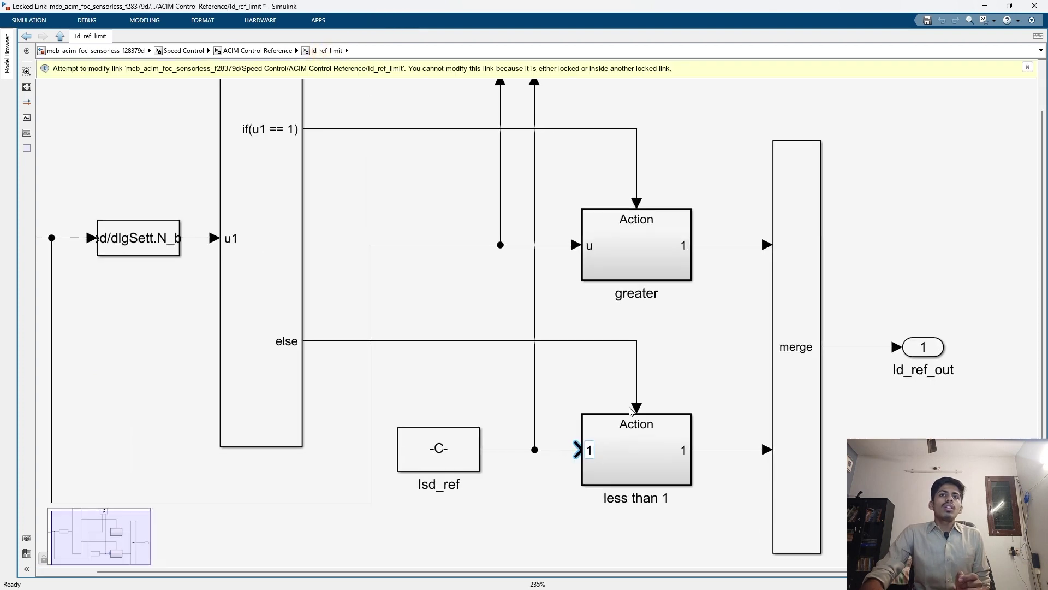
# Examine the If1 block's if and else branches and the action subsystems they trigger.
pyautogui.moveTo(348, 315); pyautogui.dragTo(358, 353)
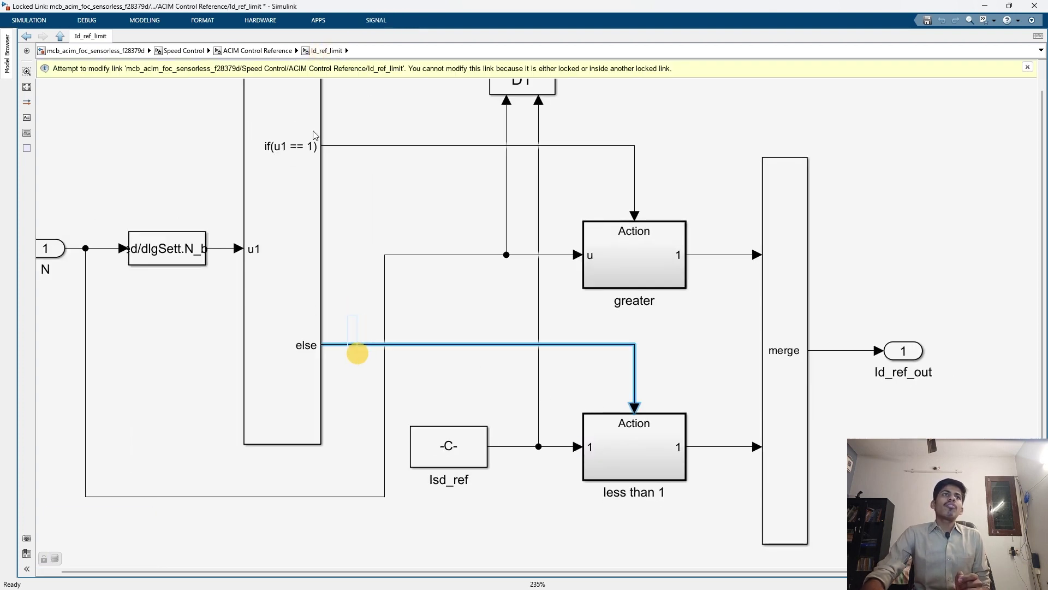
pyautogui.click(285, 341)
pyautogui.scroll(5, 289, 336)
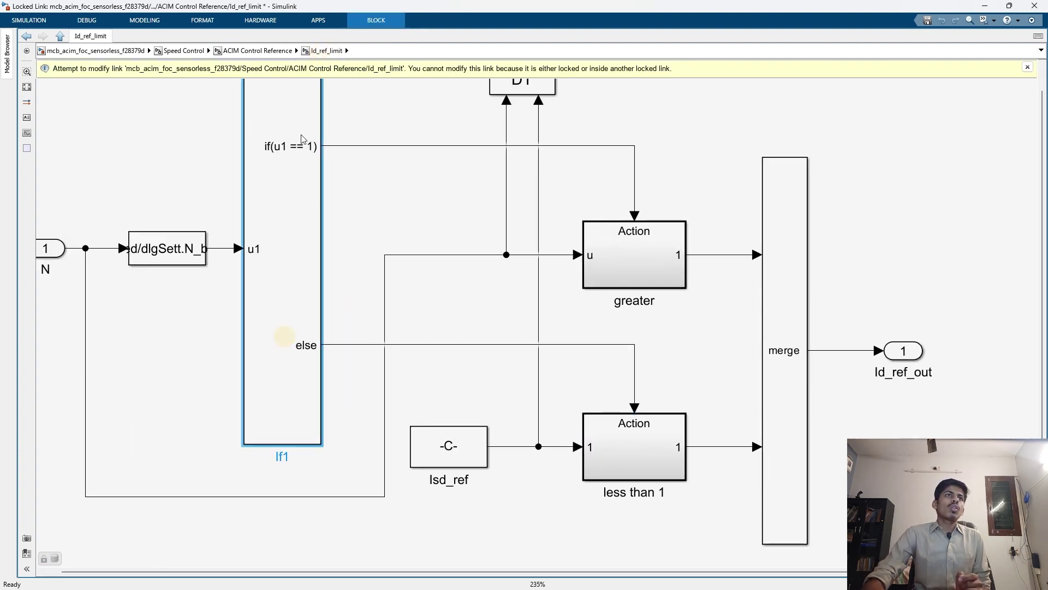
pyautogui.doubleClick(296, 332)
pyautogui.moveTo(339, 318); pyautogui.dragTo(401, 345)
pyautogui.click(574, 291)
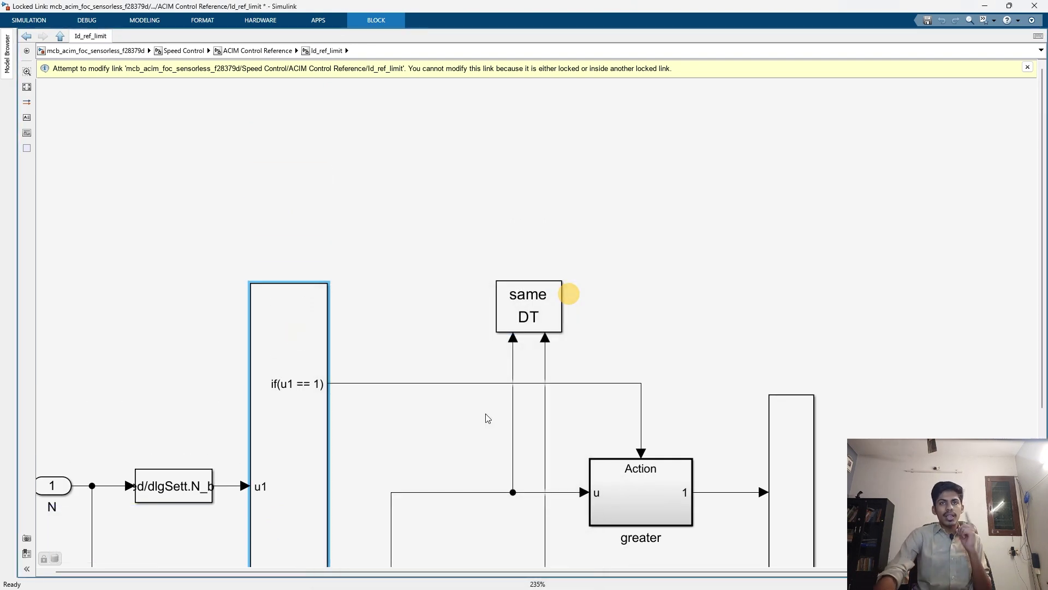
# Check the Action Port block's parameters inside the greater action subsystem and return to Id_ref_limit.
pyautogui.moveTo(419, 440); pyautogui.dragTo(419, 274)
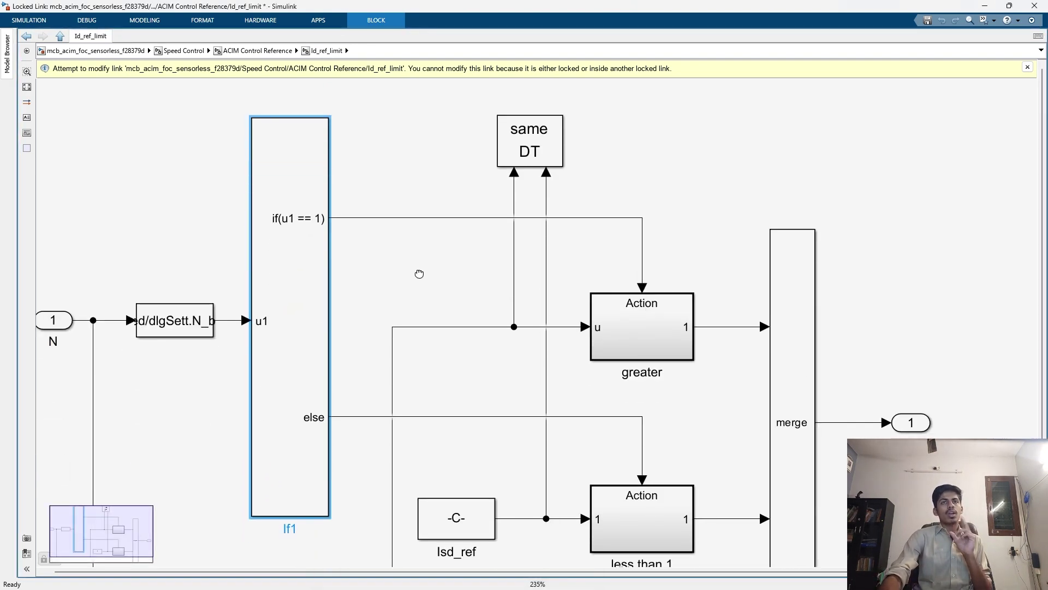
pyautogui.doubleClick(657, 322)
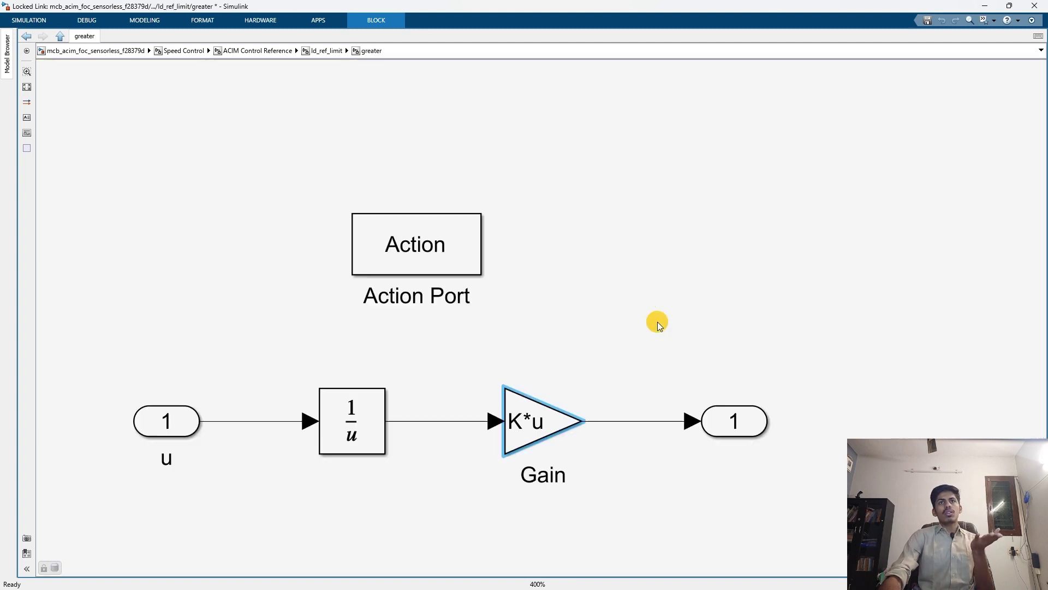
pyautogui.doubleClick(404, 254)
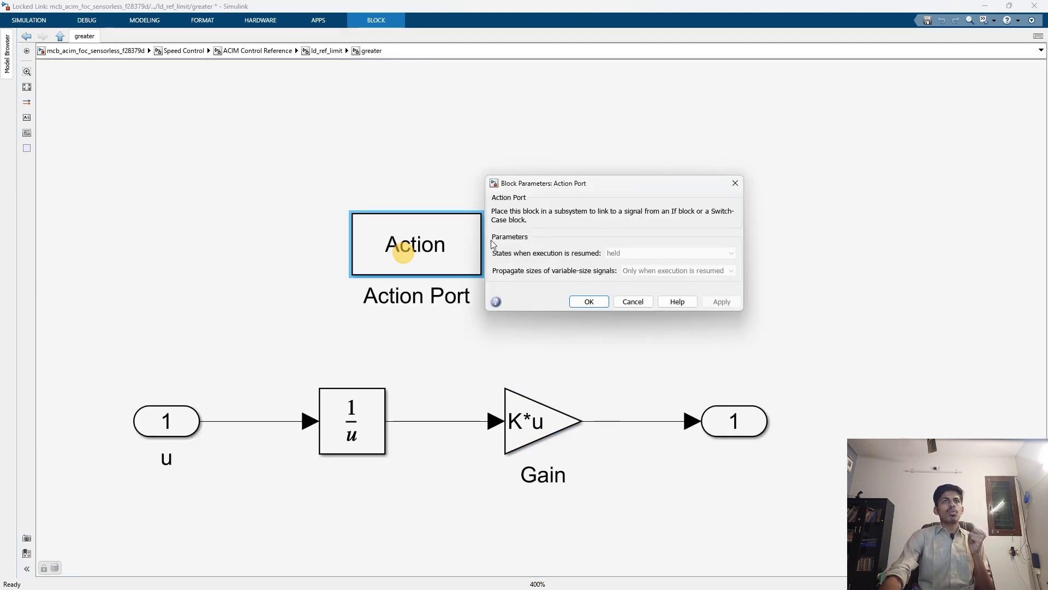
pyautogui.click(735, 183)
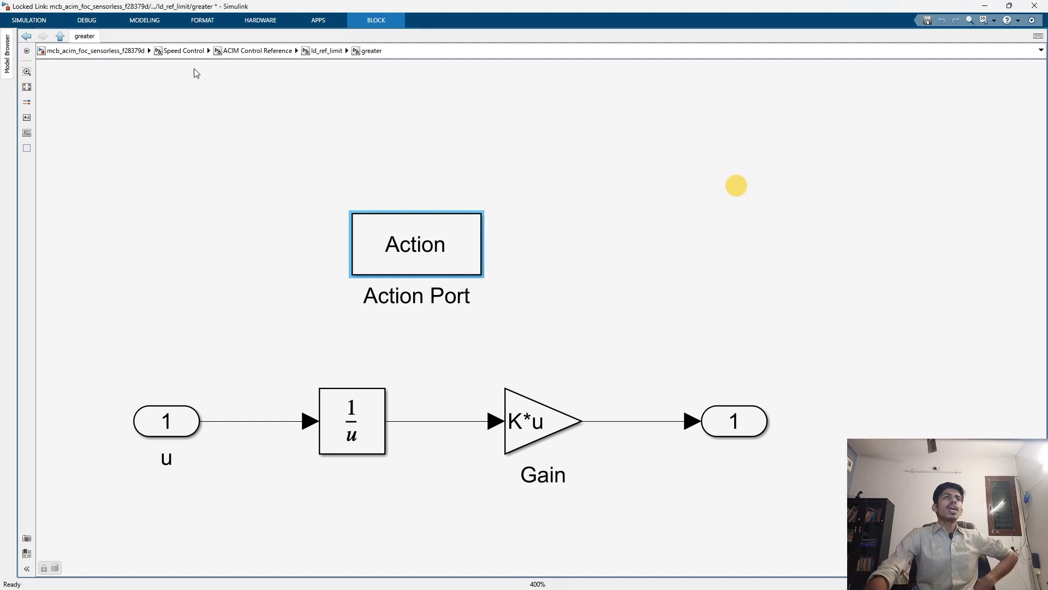
pyautogui.click(316, 51)
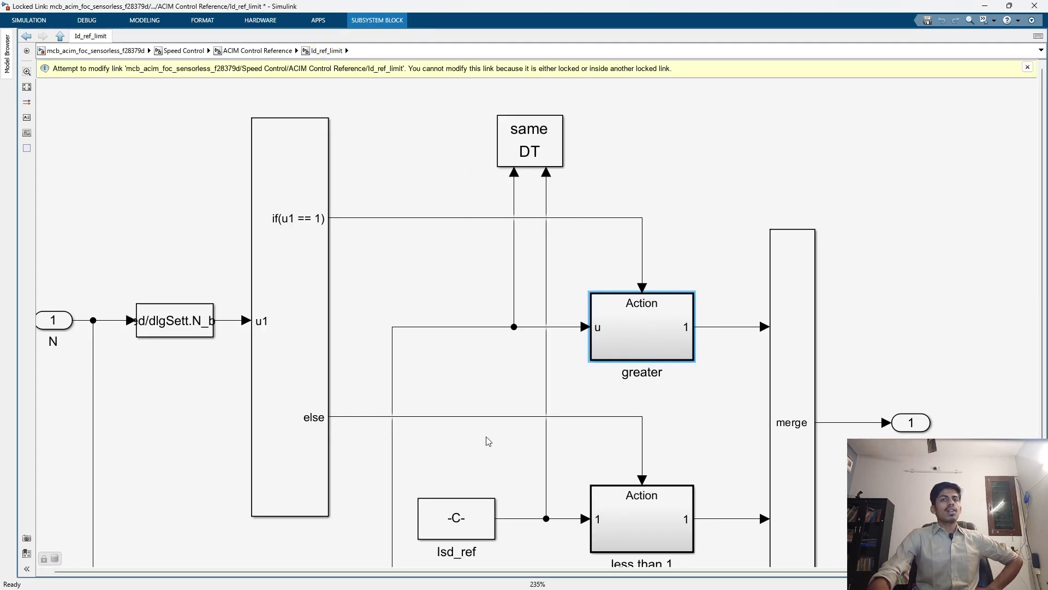
# Highlight the If1 block's else signal and check the constant value of the Isd_ref block feeding less than 1.
pyautogui.scroll(-2, 379, 217)
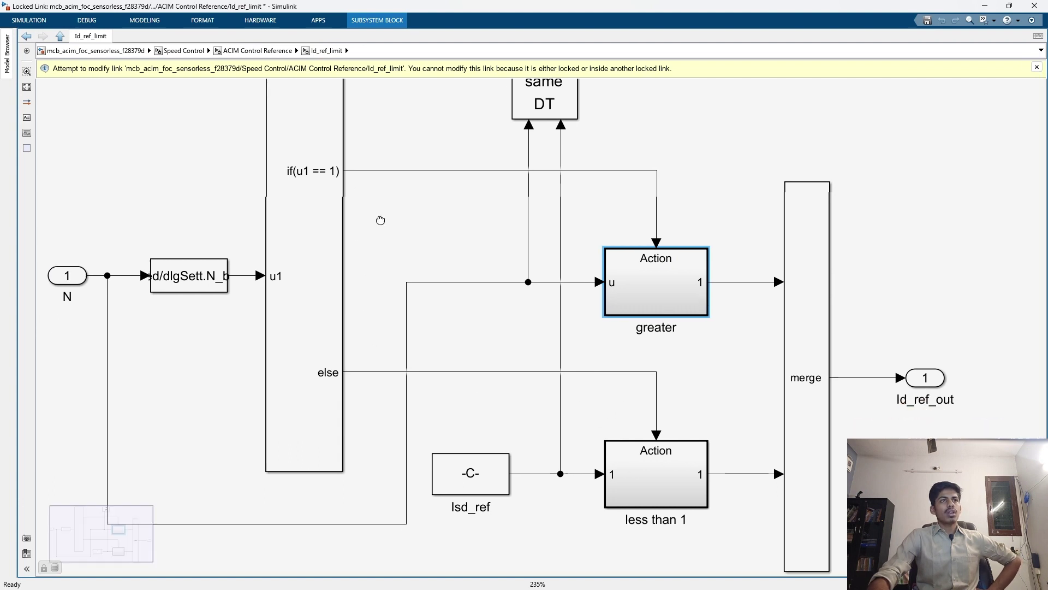
pyautogui.moveTo(358, 347); pyautogui.dragTo(387, 372)
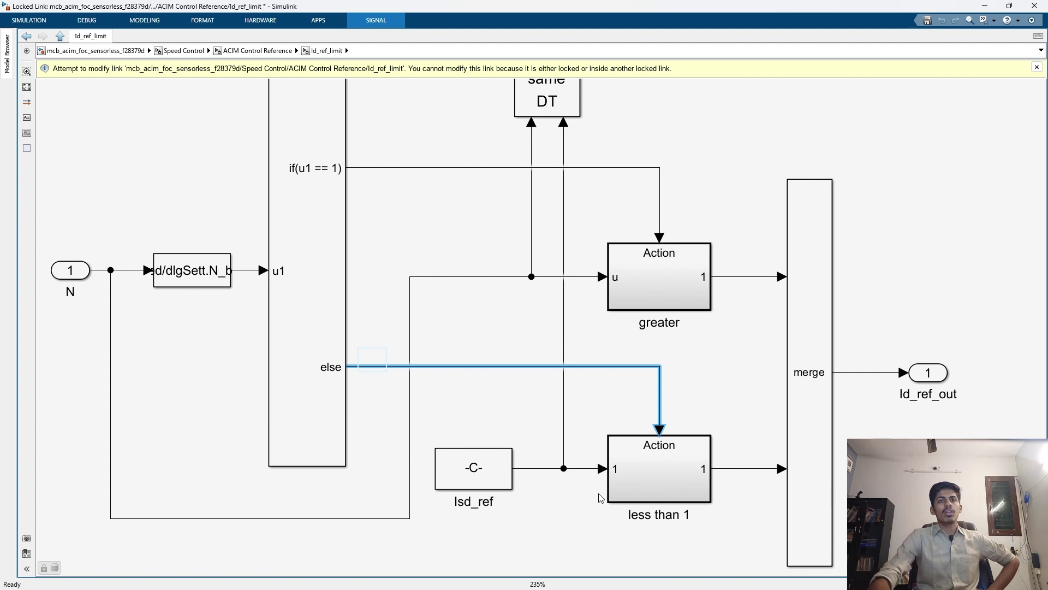
pyautogui.click(465, 477)
pyautogui.doubleClick(465, 477)
pyautogui.moveTo(653, 368); pyautogui.dragTo(617, 94)
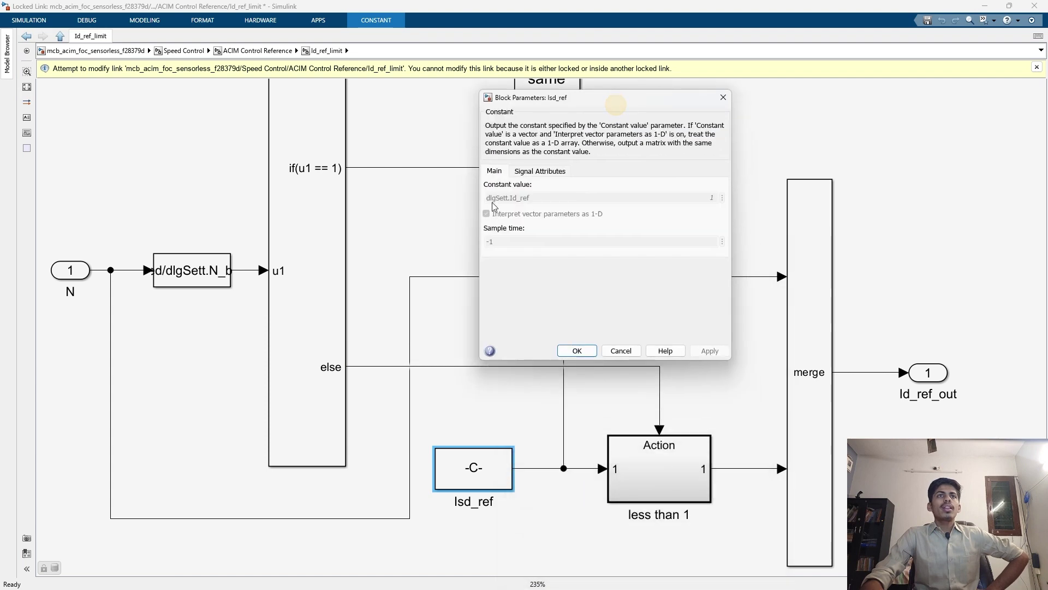
pyautogui.click(533, 199)
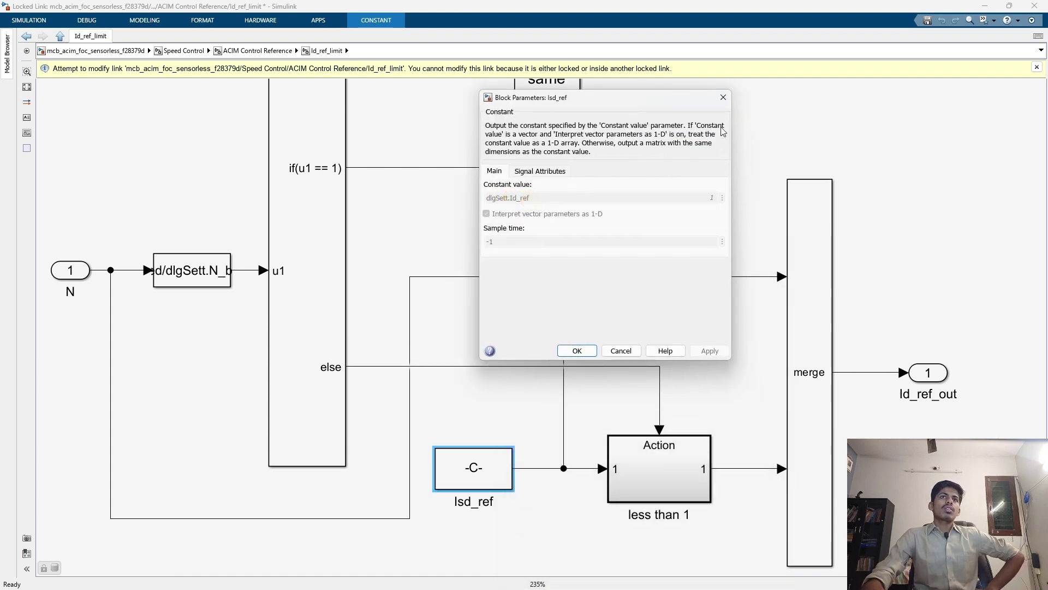
pyautogui.click(722, 104)
# Switch to acimControlRefCB.m on GitHub, examine the FluxRated and Lm terms in the dlgSett.Id_ref formula, and return to Simulink.
pyautogui.hotkey('alt', 'Tab')
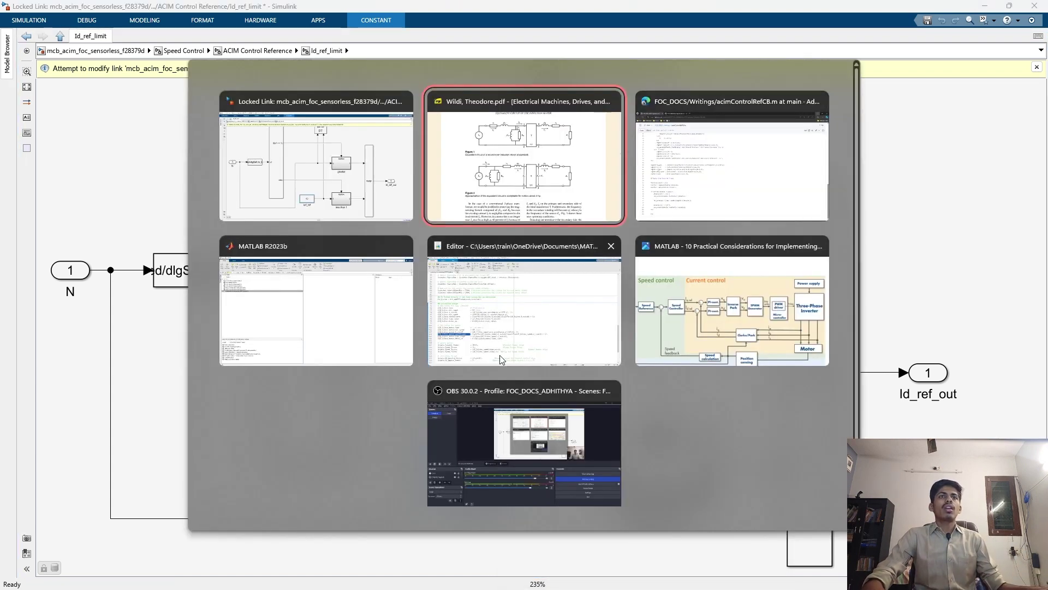
pyautogui.click(703, 169)
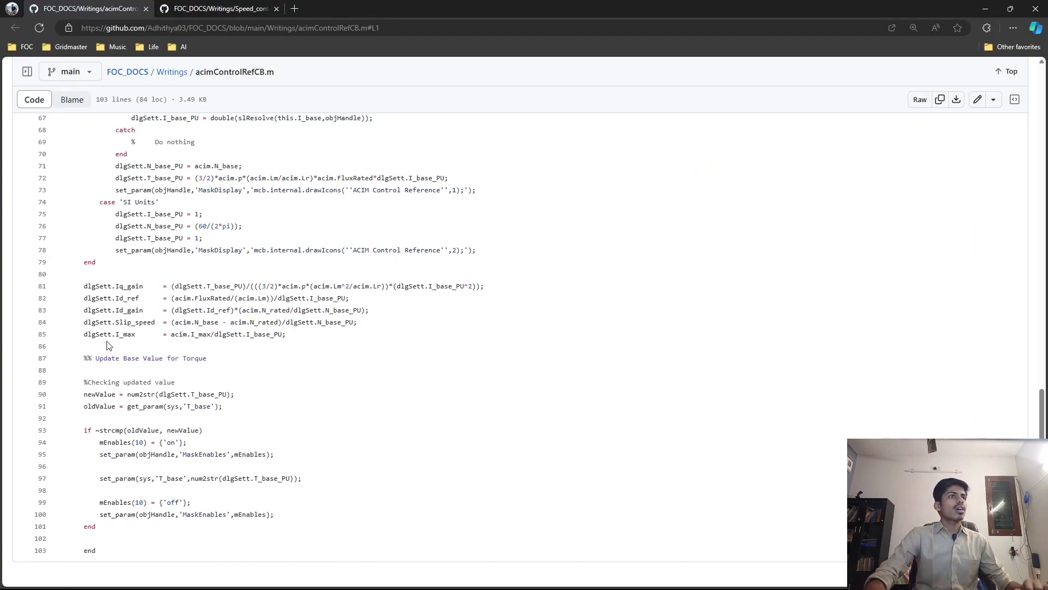
pyautogui.scroll(5, 107, 345)
pyautogui.click(294, 278)
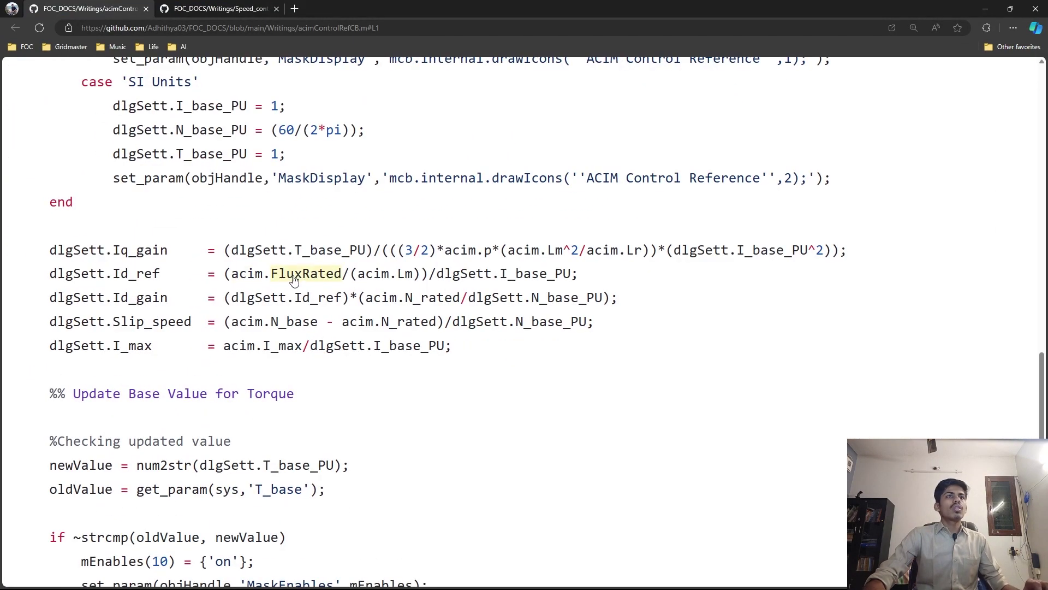
pyautogui.click(351, 279)
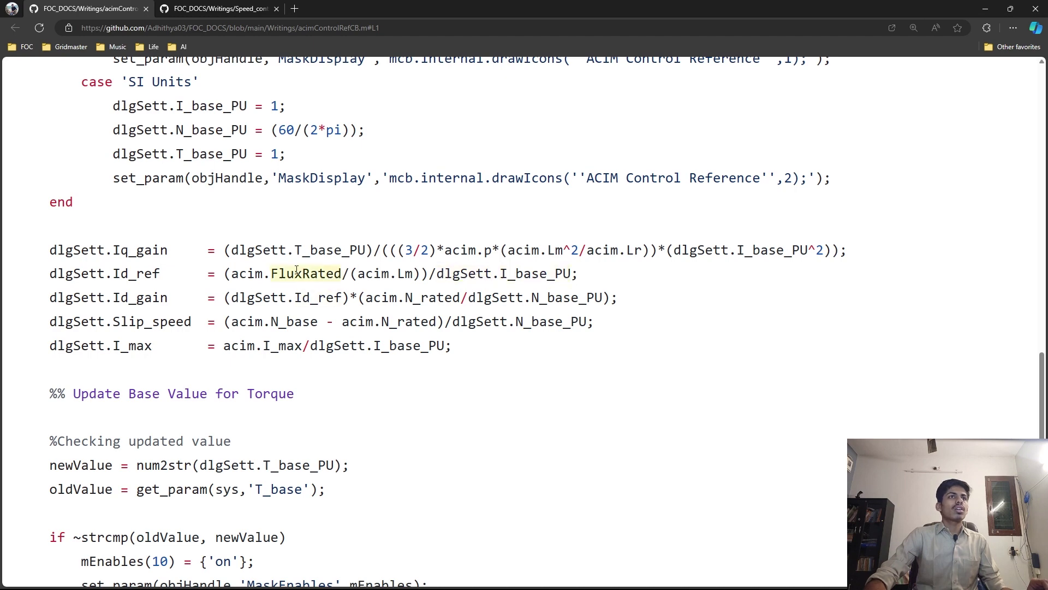
pyautogui.hotkey('alt', 'Tab')
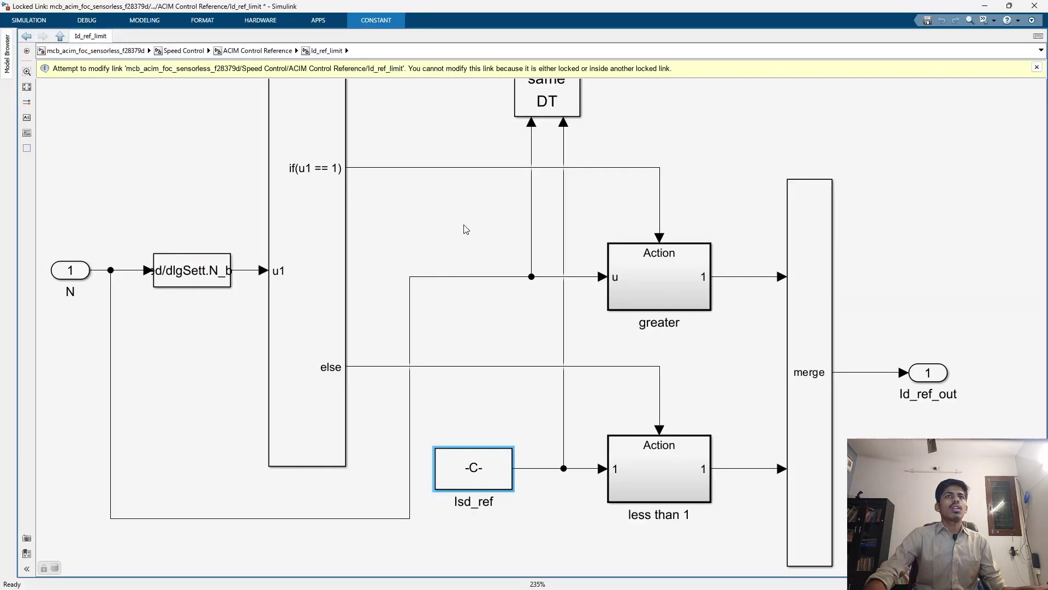
# Go back up to ACIM Control Reference and trace the Id_ref_out signal to the DQ Limiter and the reciprocal block.
pyautogui.moveTo(871, 293); pyautogui.dragTo(1006, 401)
pyautogui.click(258, 51)
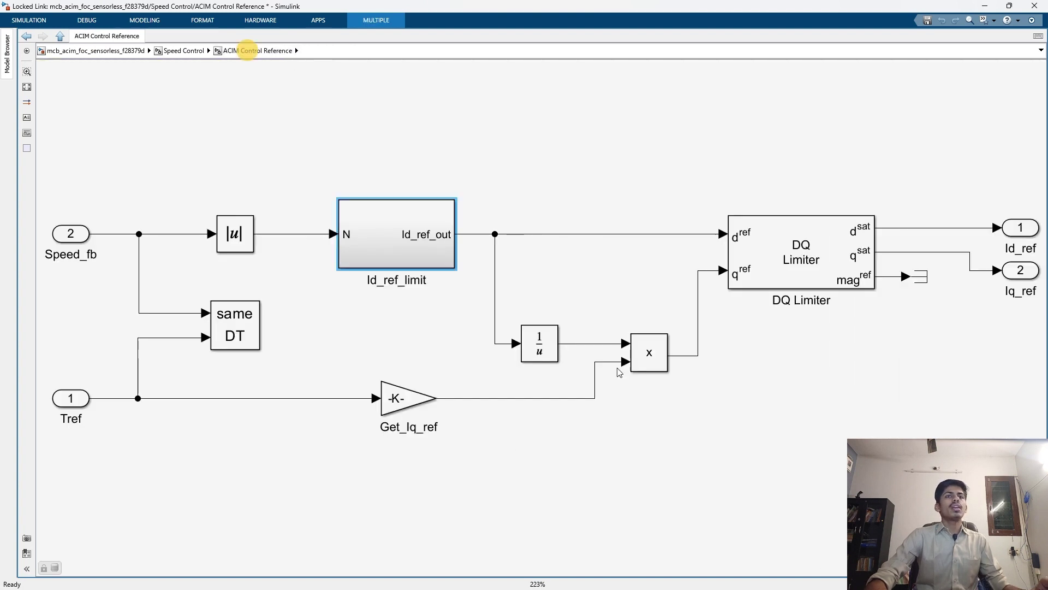
pyautogui.moveTo(464, 200); pyautogui.dragTo(479, 240)
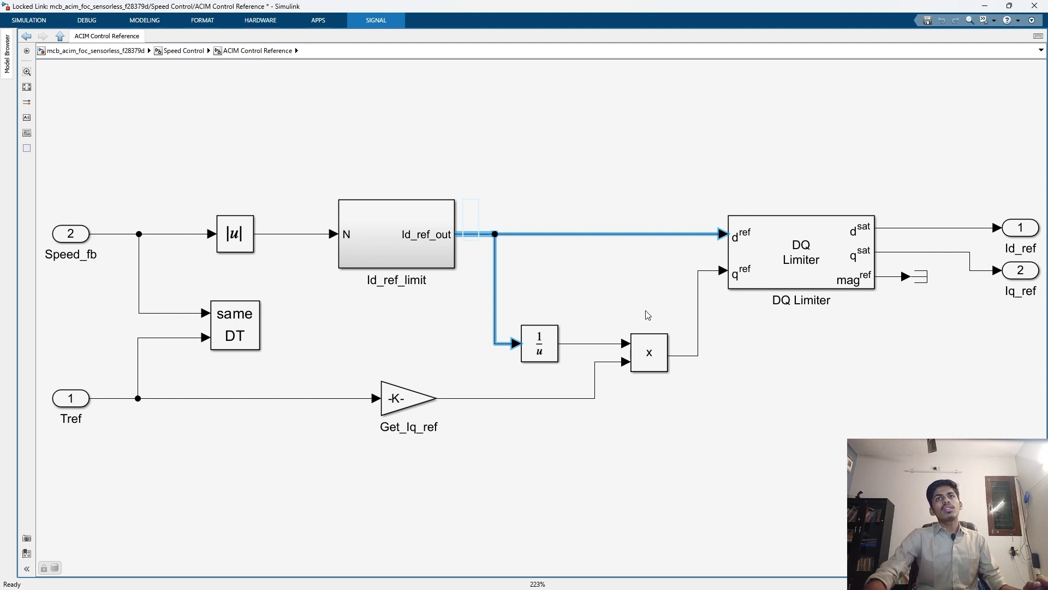
pyautogui.moveTo(659, 302); pyautogui.dragTo(703, 336)
pyautogui.moveTo(612, 214); pyautogui.dragTo(621, 234)
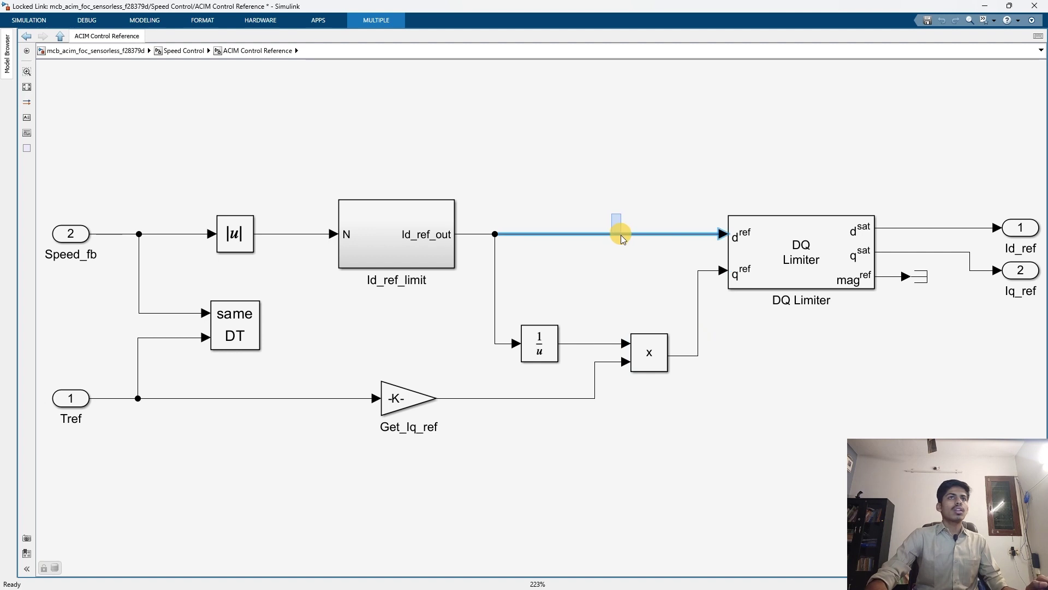
pyautogui.click(495, 225)
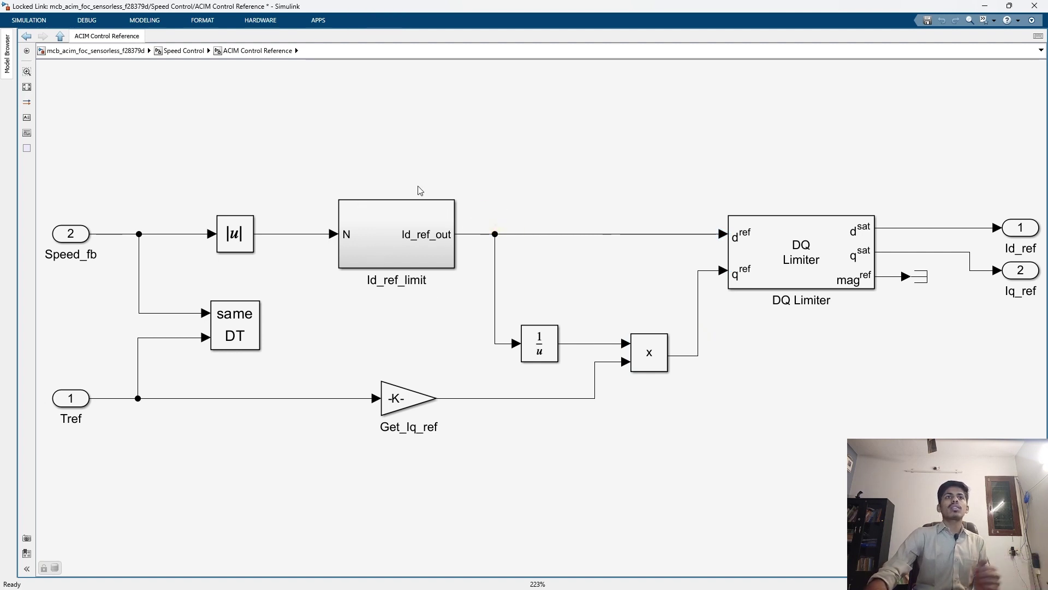
pyautogui.moveTo(475, 196); pyautogui.dragTo(599, 241)
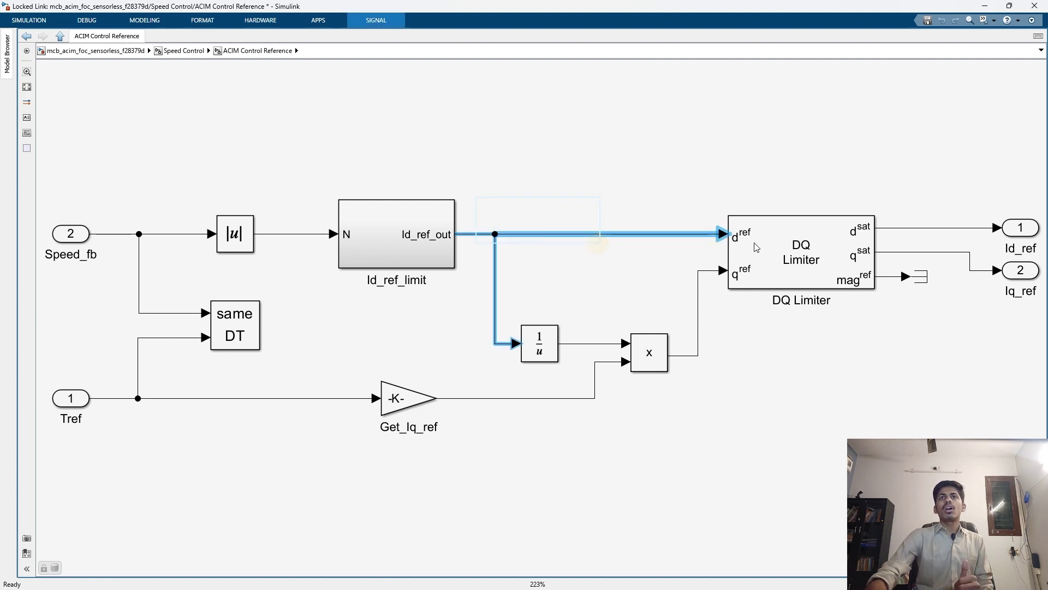
# Open the DQ Limiter block's parameters to examine its saturation method and limit value.
pyautogui.doubleClick(785, 236)
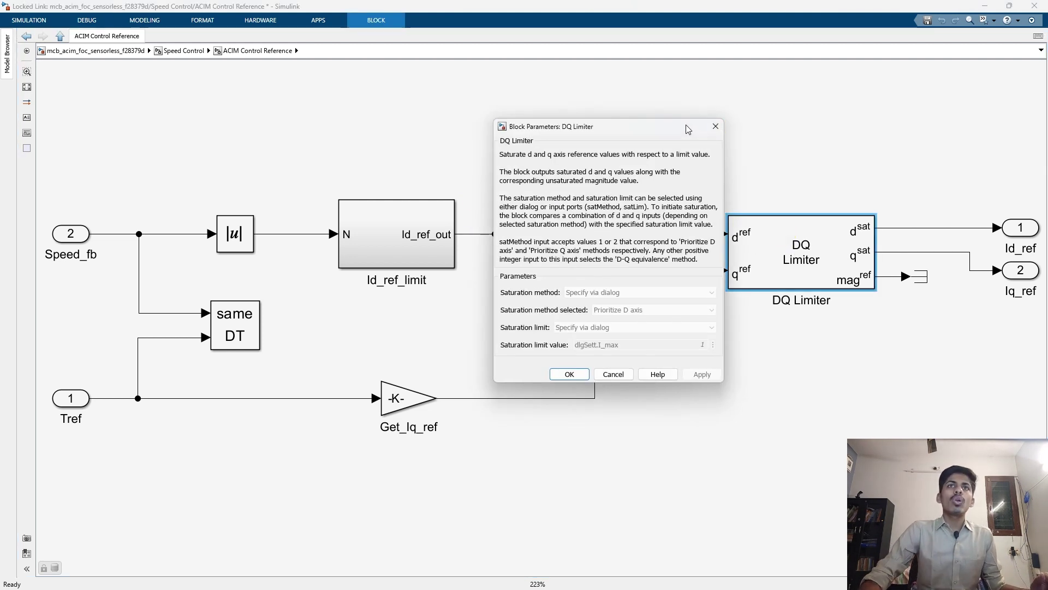
pyautogui.moveTo(637, 127); pyautogui.dragTo(614, 126)
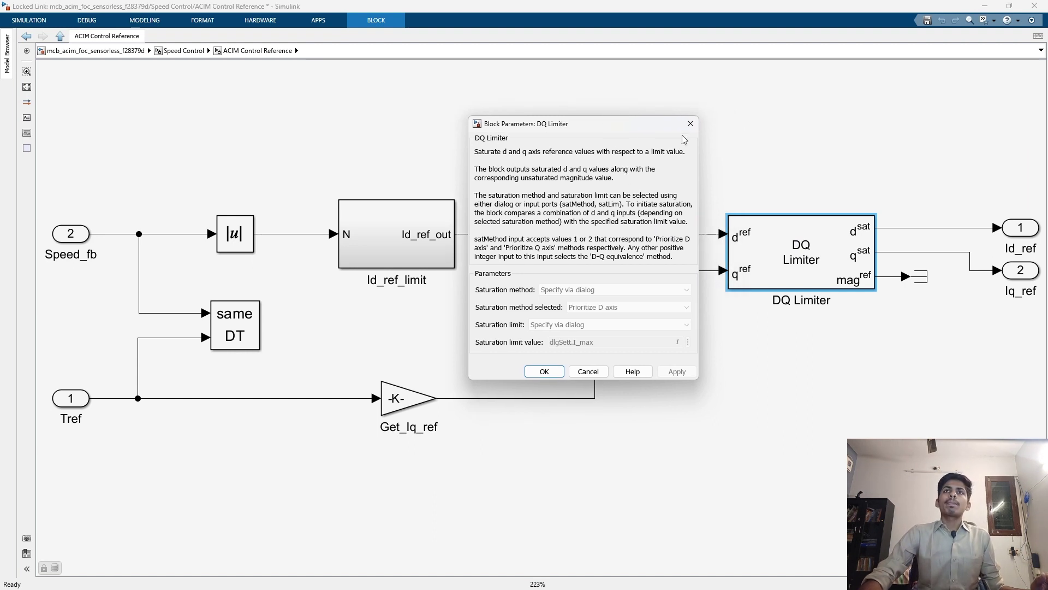